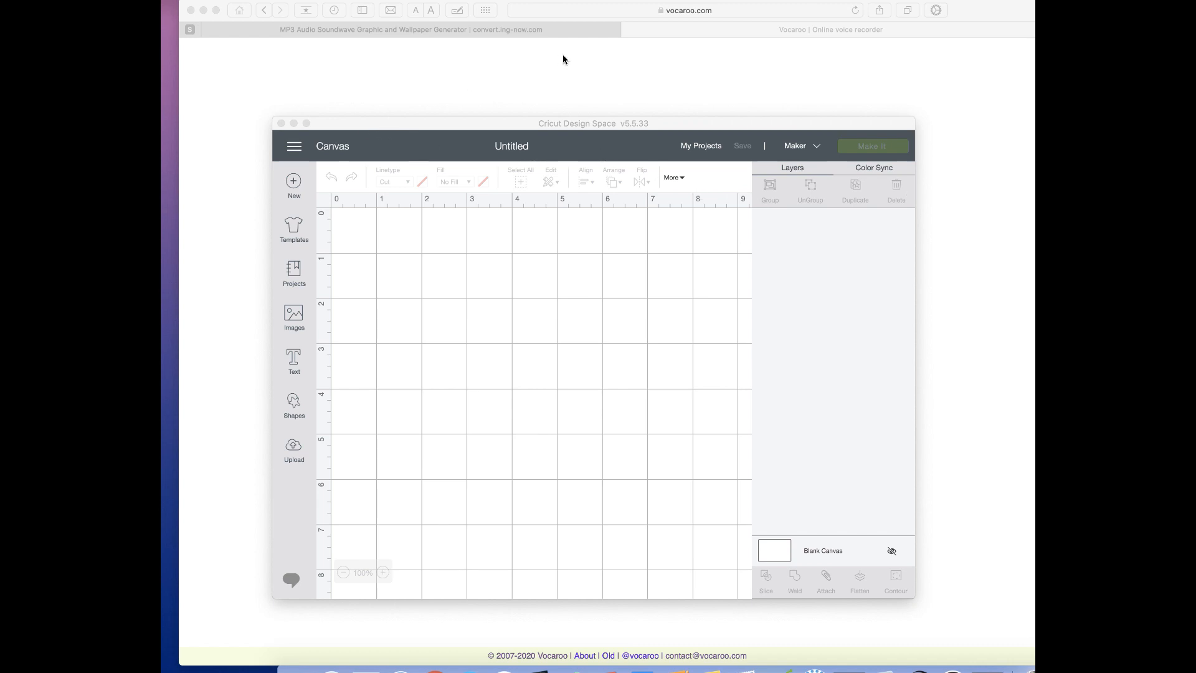
# Switch to the Vocaroo page in the browser and record a voice clip about 7 seconds long.
pyautogui.click(596, 66)
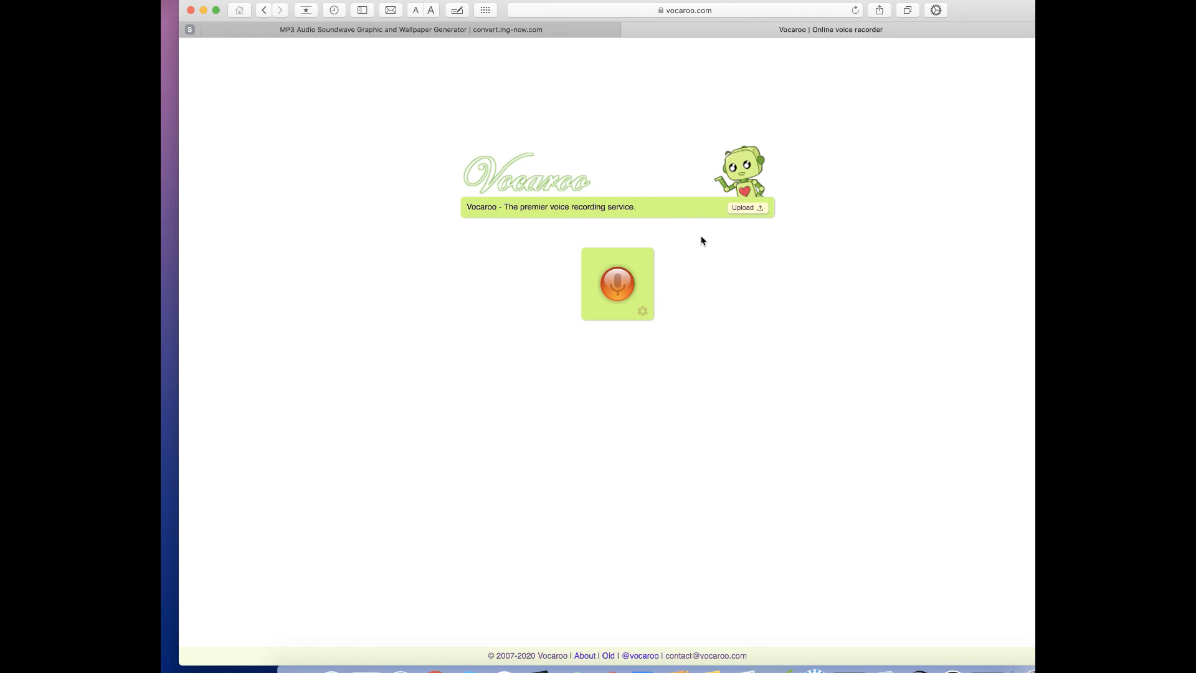
pyautogui.click(742, 213)
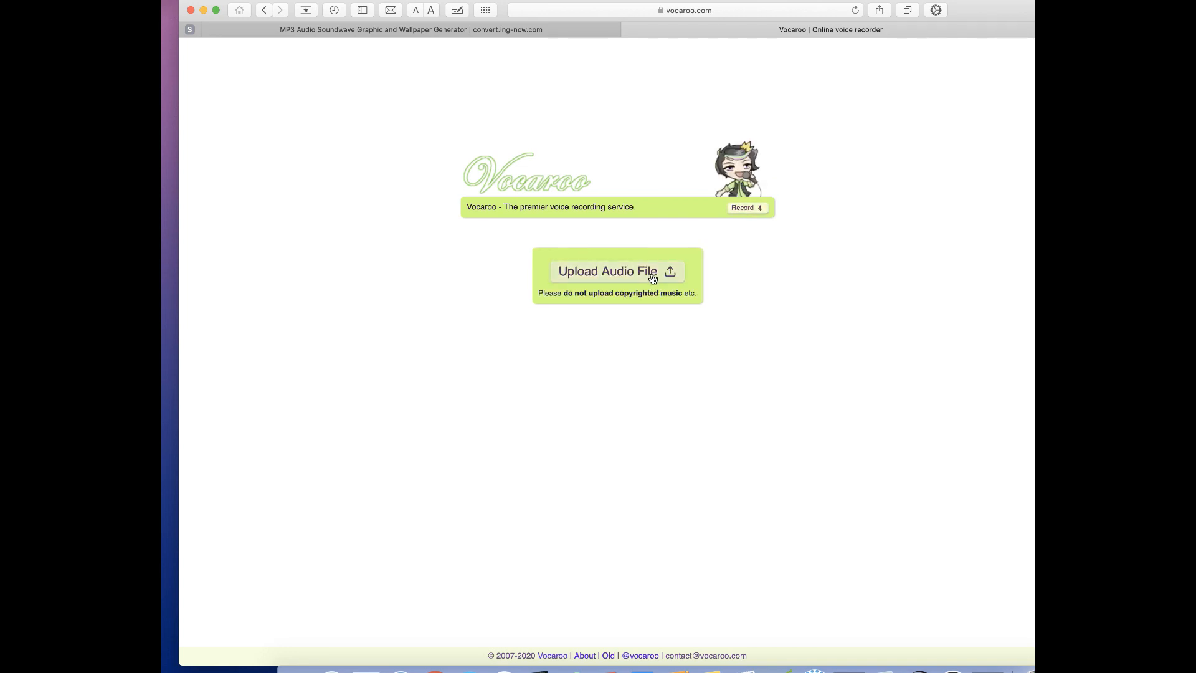
pyautogui.click(734, 209)
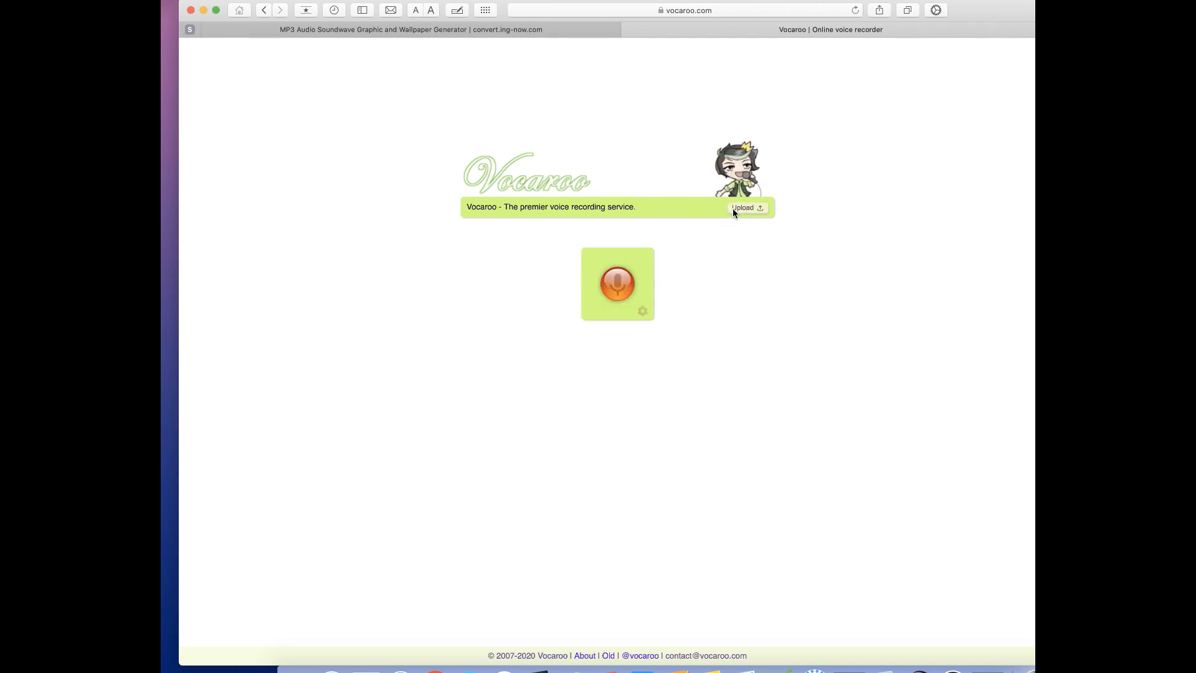
pyautogui.click(622, 288)
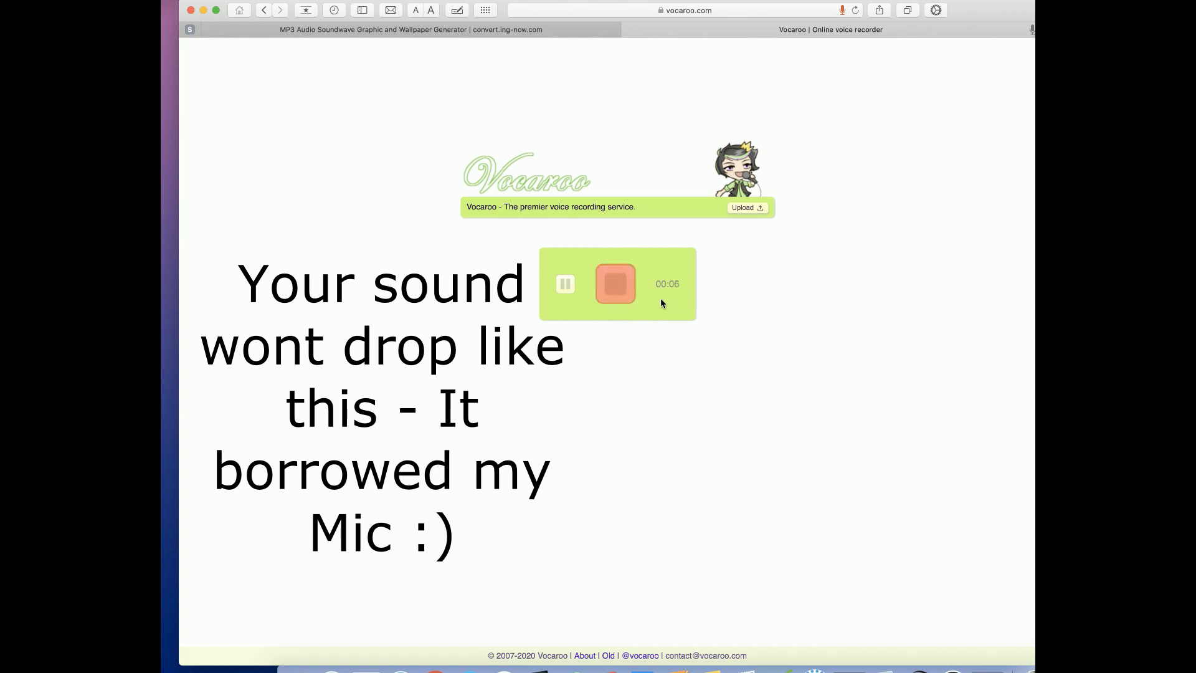
pyautogui.click(629, 299)
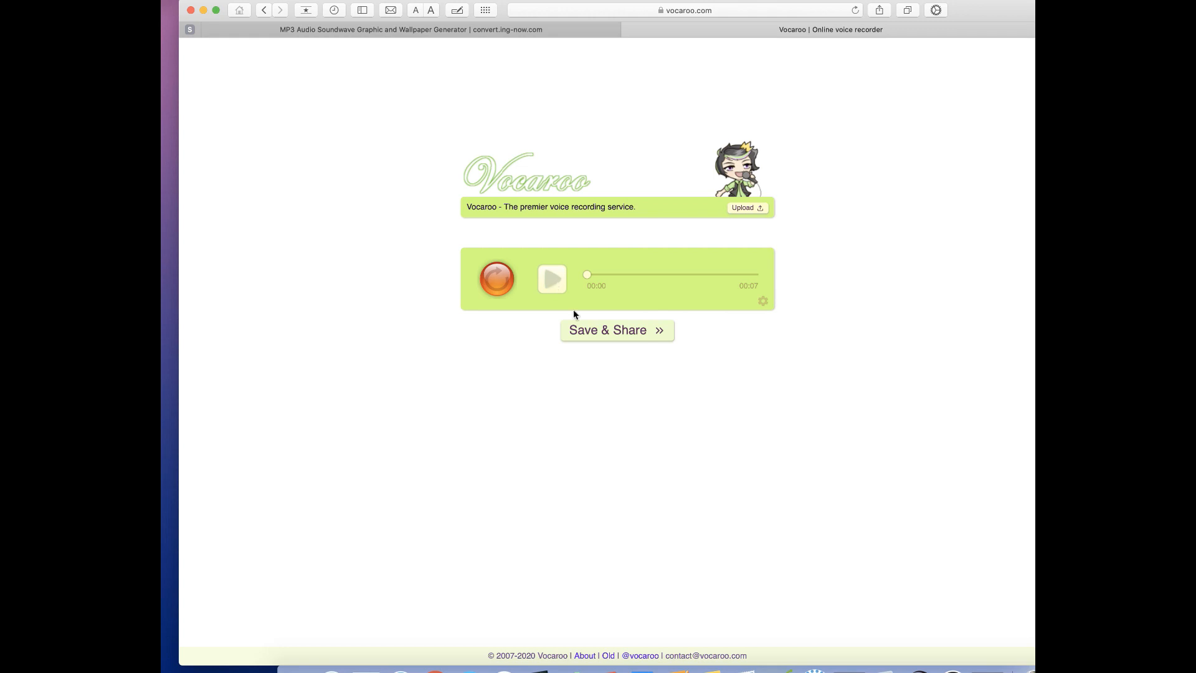
# Save the voice recording for sharing and download it as an MP3 file.
pyautogui.click(608, 331)
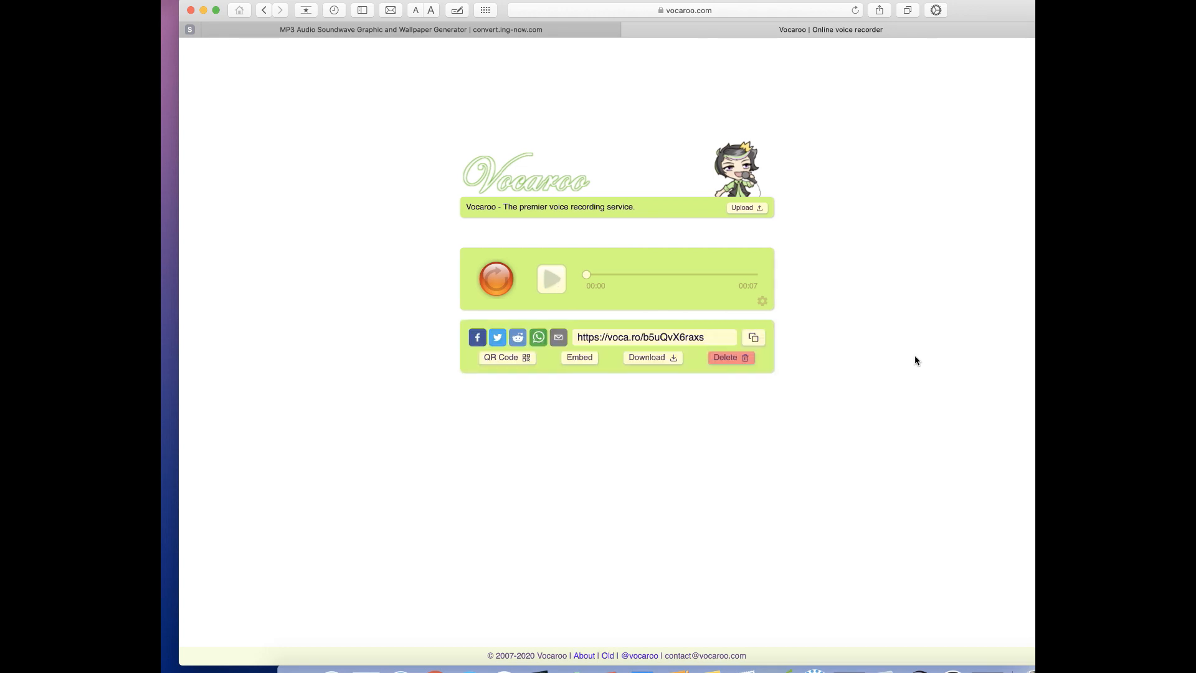
pyautogui.click(657, 361)
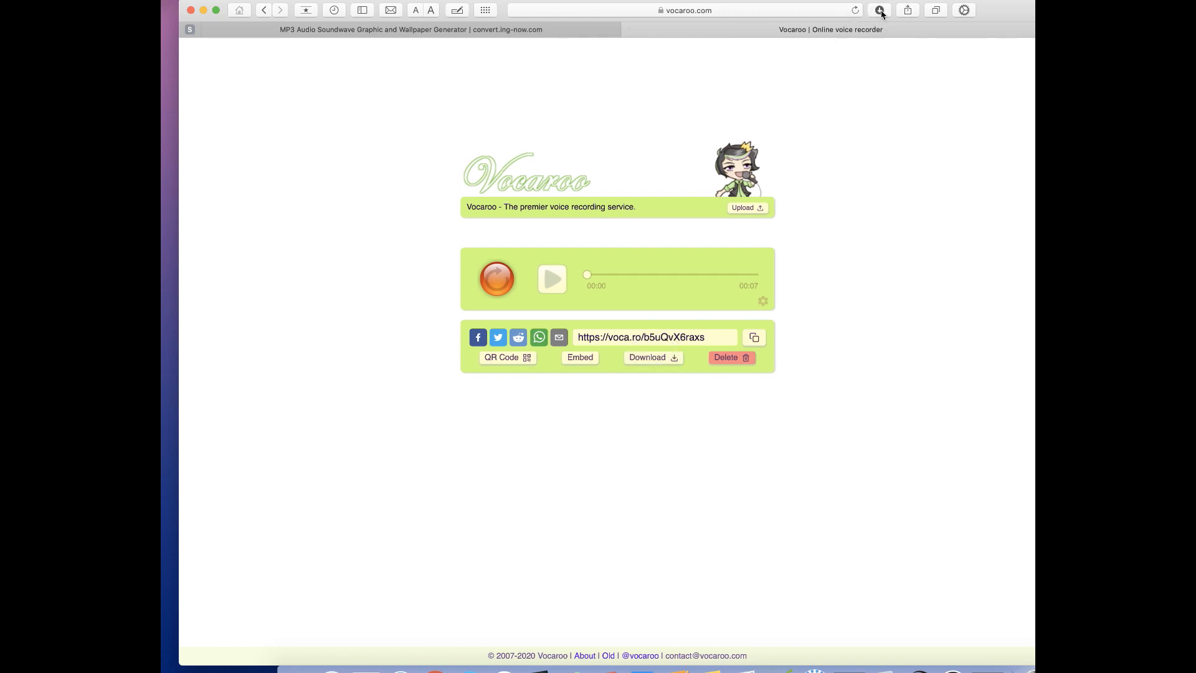
pyautogui.click(880, 11)
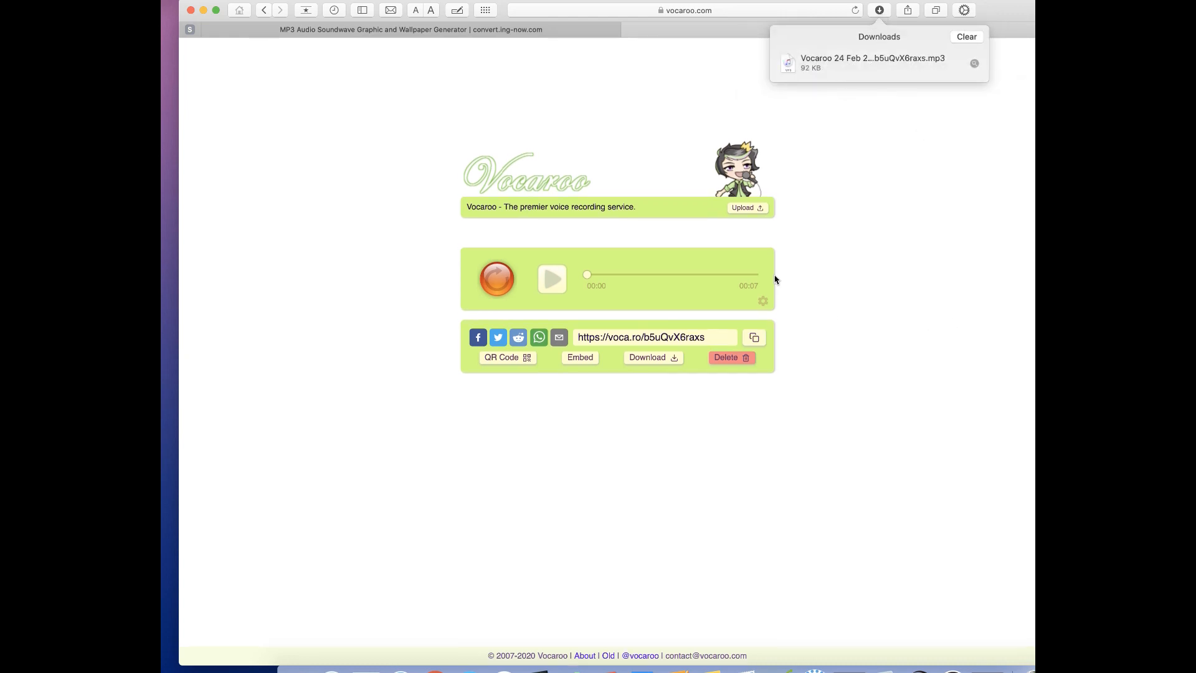
# Generate the recording's QR code, save it as a PNG onto the desktop, and clear the downloads list.
pyautogui.click(520, 361)
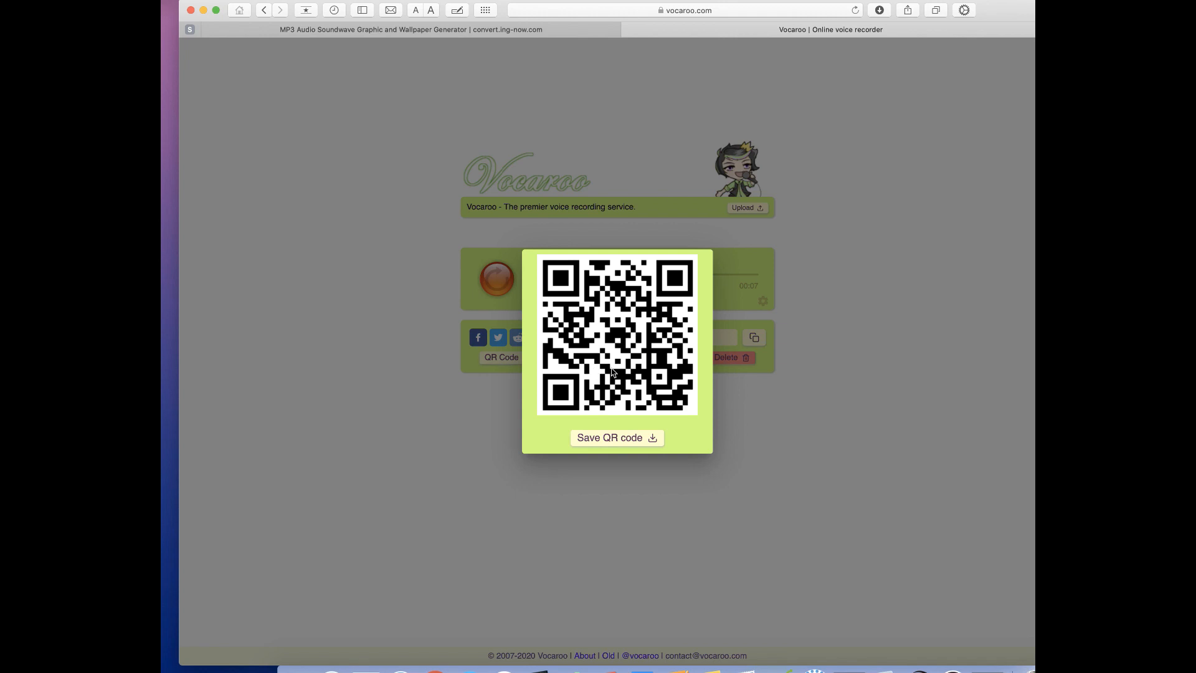
pyautogui.click(623, 440)
pyautogui.click(879, 11)
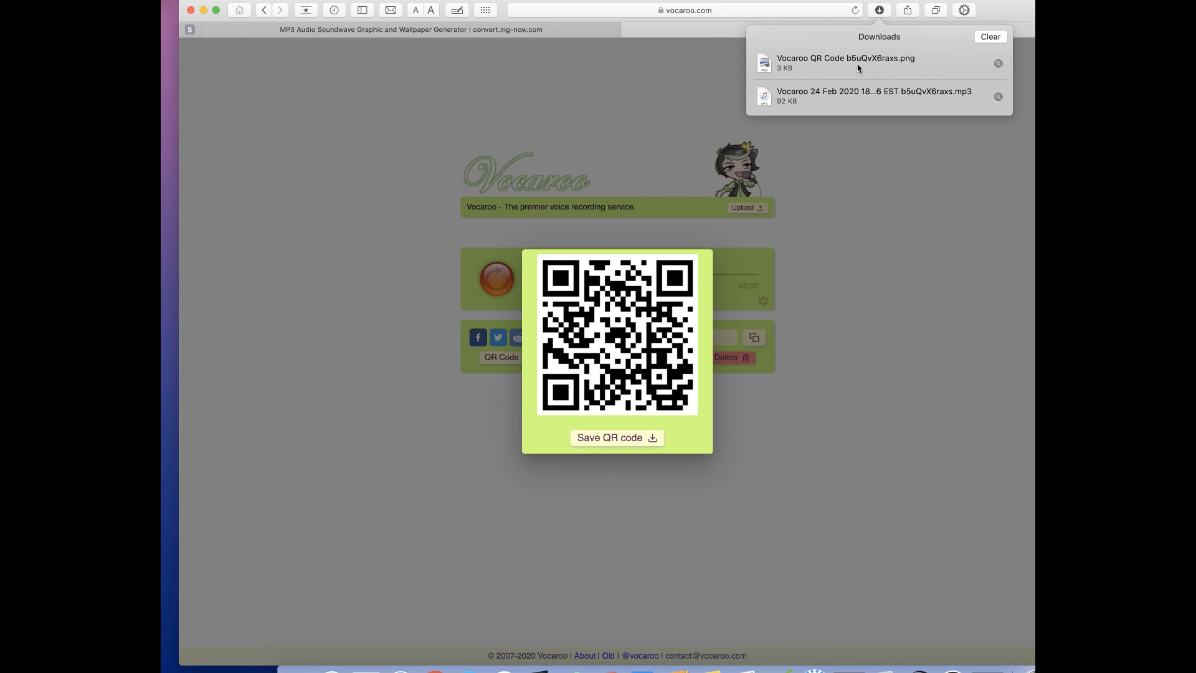
pyautogui.moveTo(786, 66); pyautogui.dragTo(1034, 181)
pyautogui.click(991, 38)
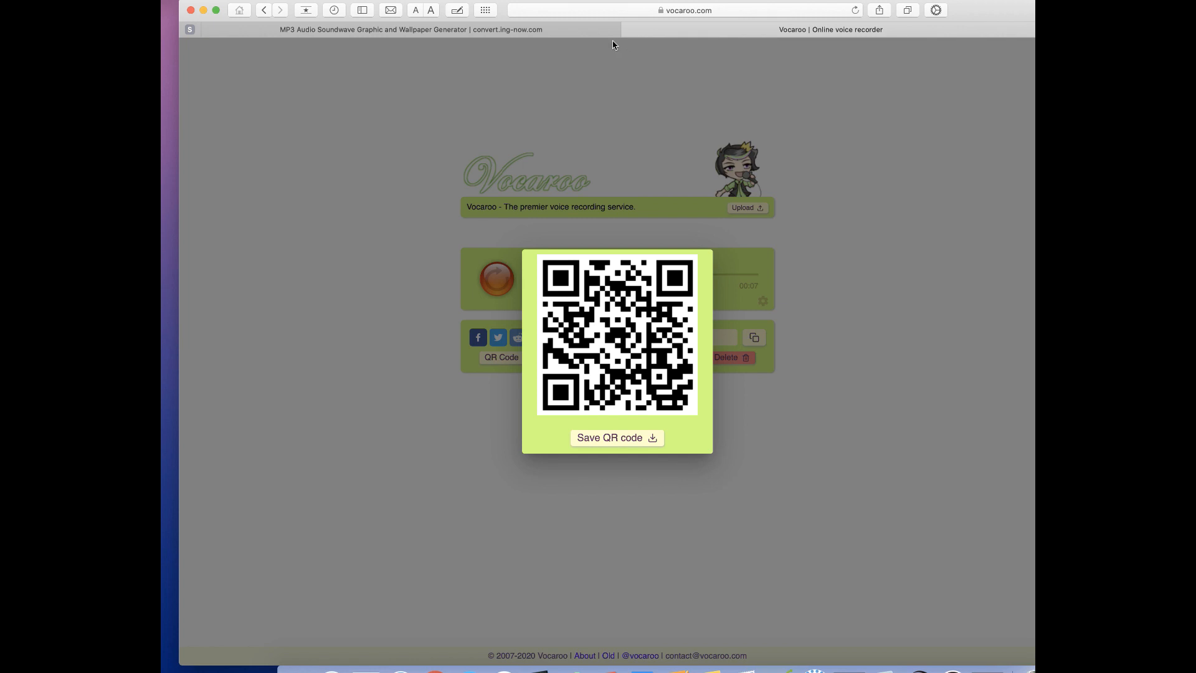
# Open the MP3 Audio Waveform Graphic Generator on convert.ing-now.com and upload the Vocaroo MP3 recording.
pyautogui.click(586, 35)
pyautogui.moveTo(642, 68)
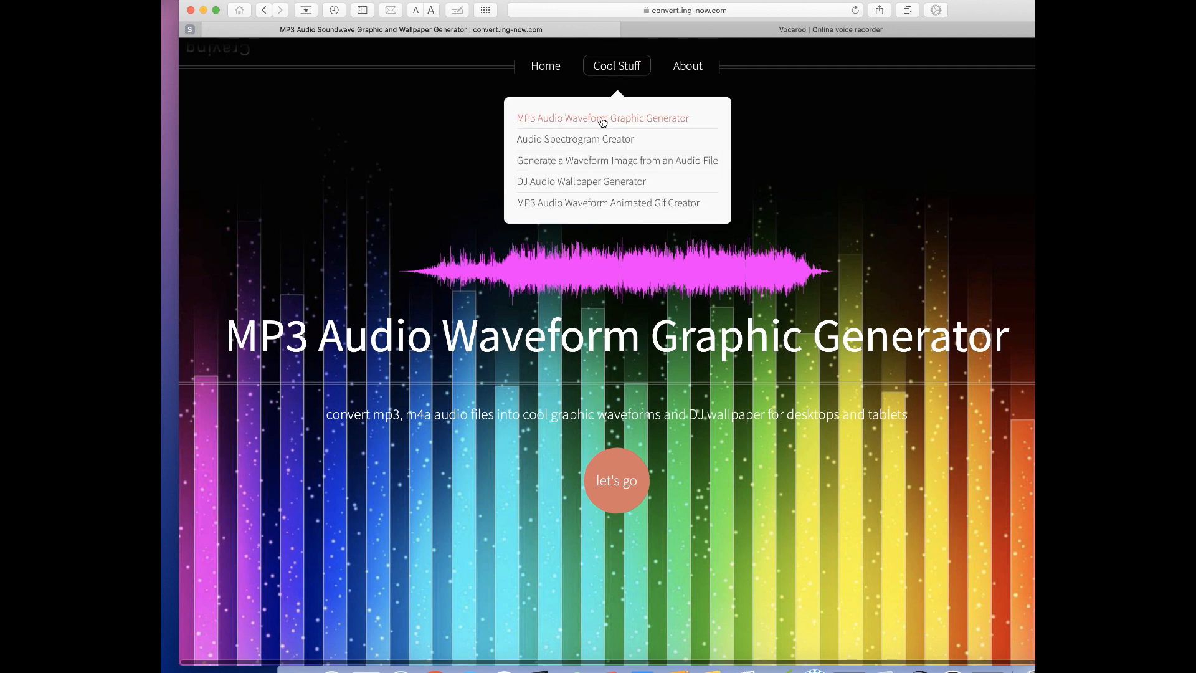
pyautogui.scroll(-1, 607, 121)
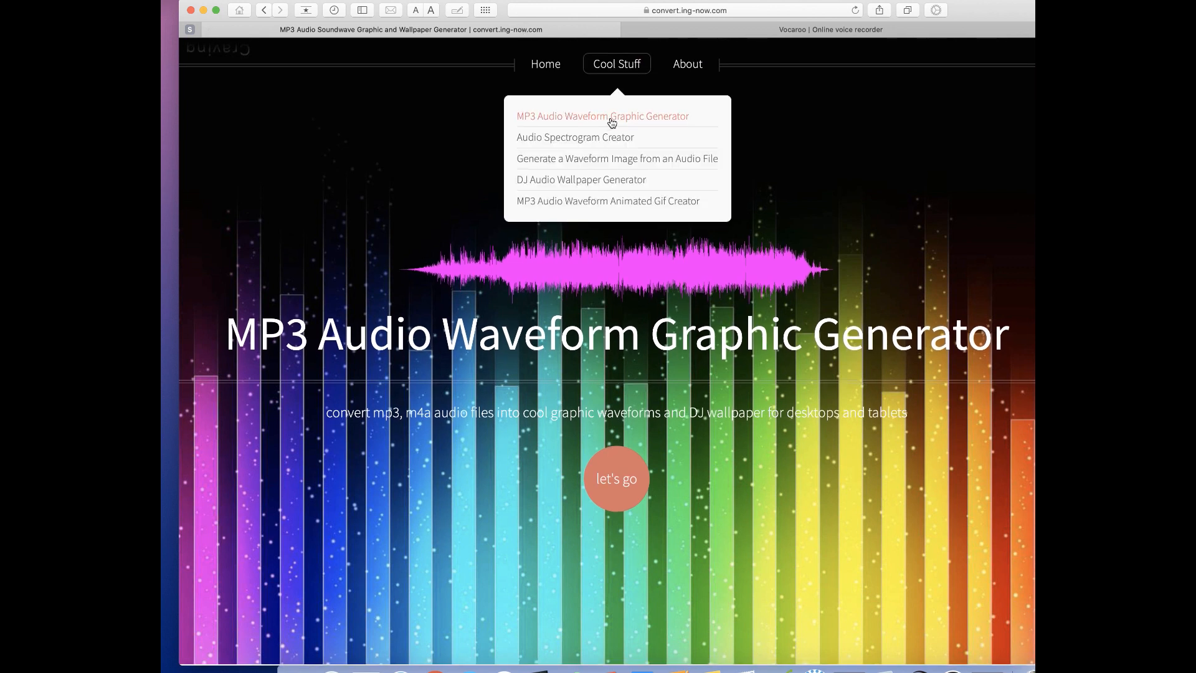
pyautogui.click(613, 123)
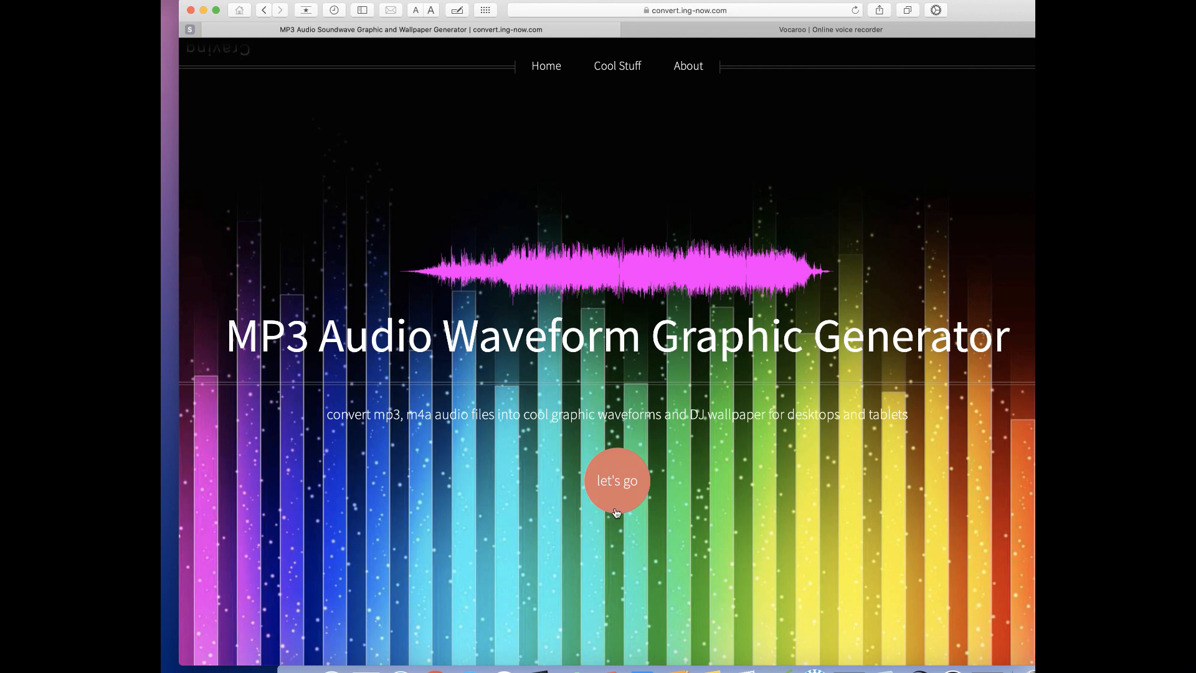
pyautogui.click(617, 486)
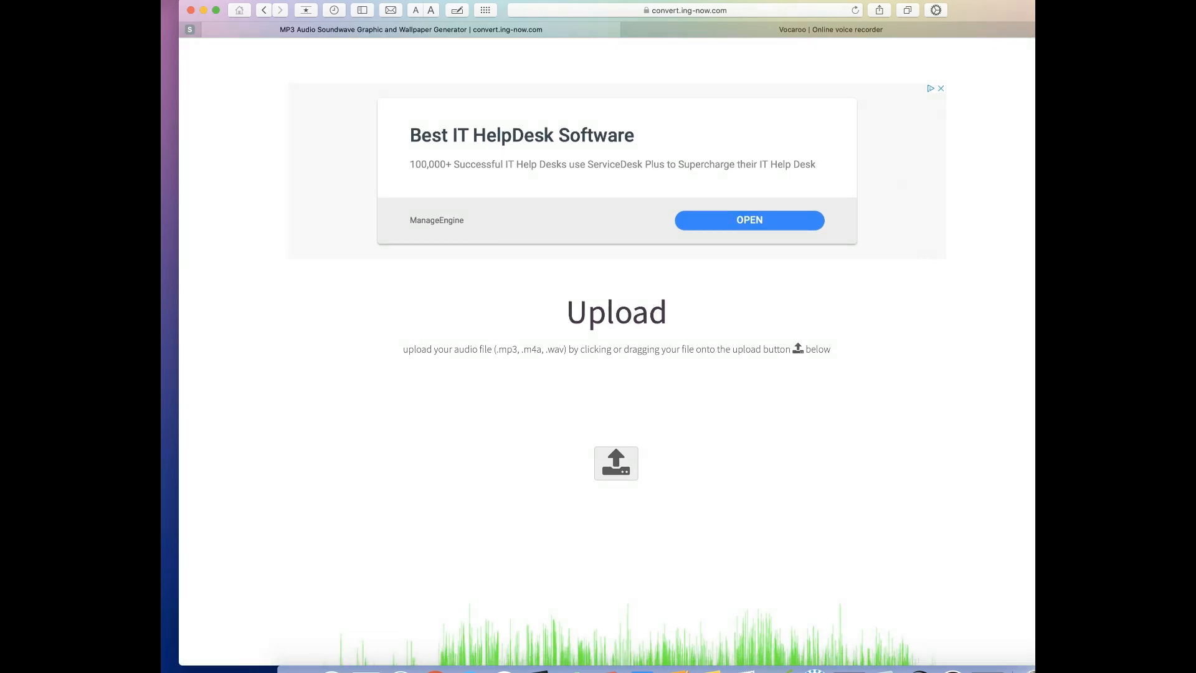
pyautogui.moveTo(1030, 392); pyautogui.dragTo(642, 467)
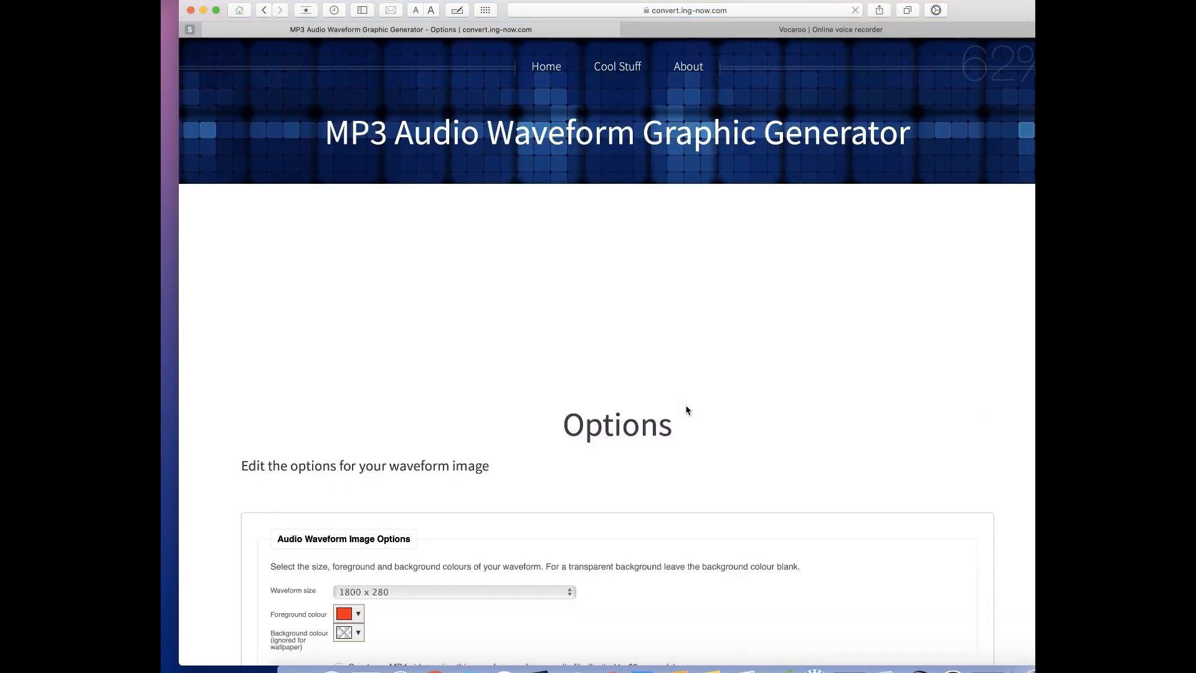
# Set the waveform's foreground colour to black in the image options.
pyautogui.scroll(-5, 685, 414)
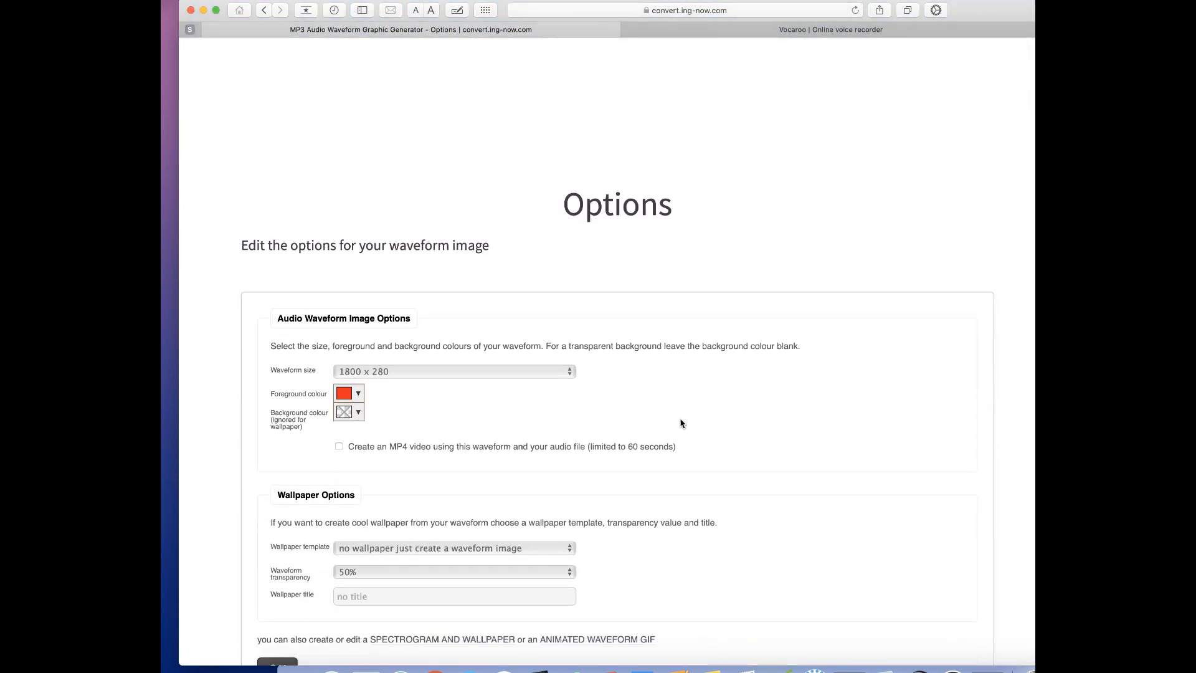
pyautogui.click(342, 390)
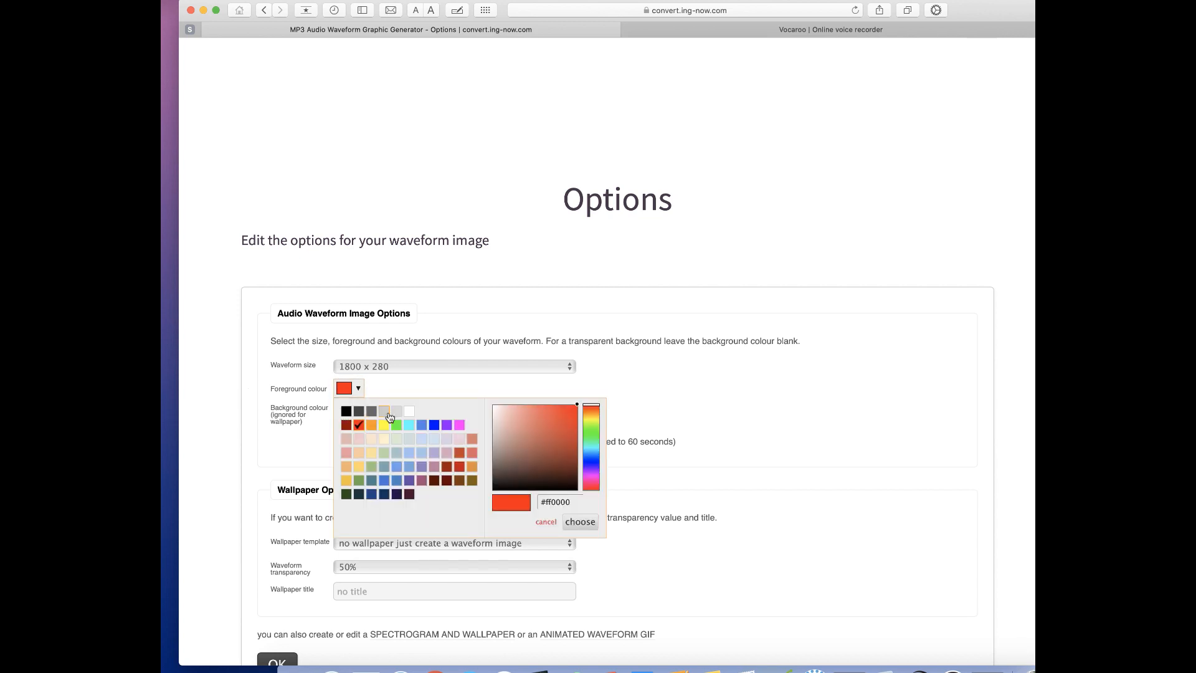
pyautogui.click(408, 414)
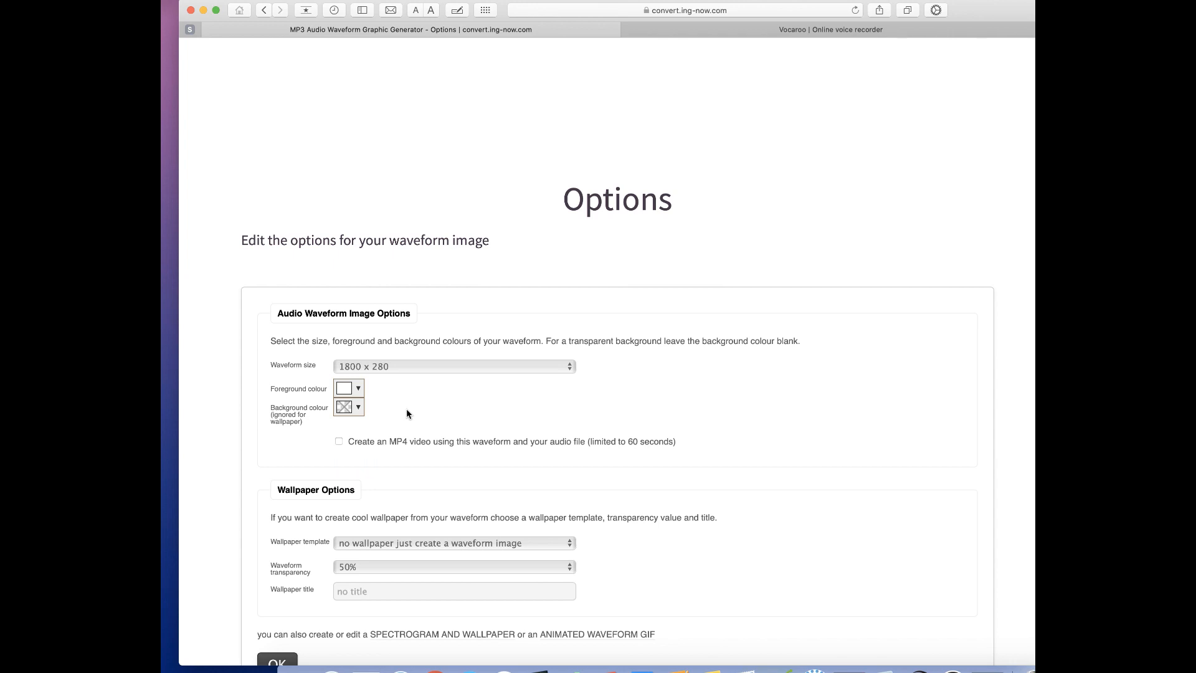
pyautogui.click(347, 395)
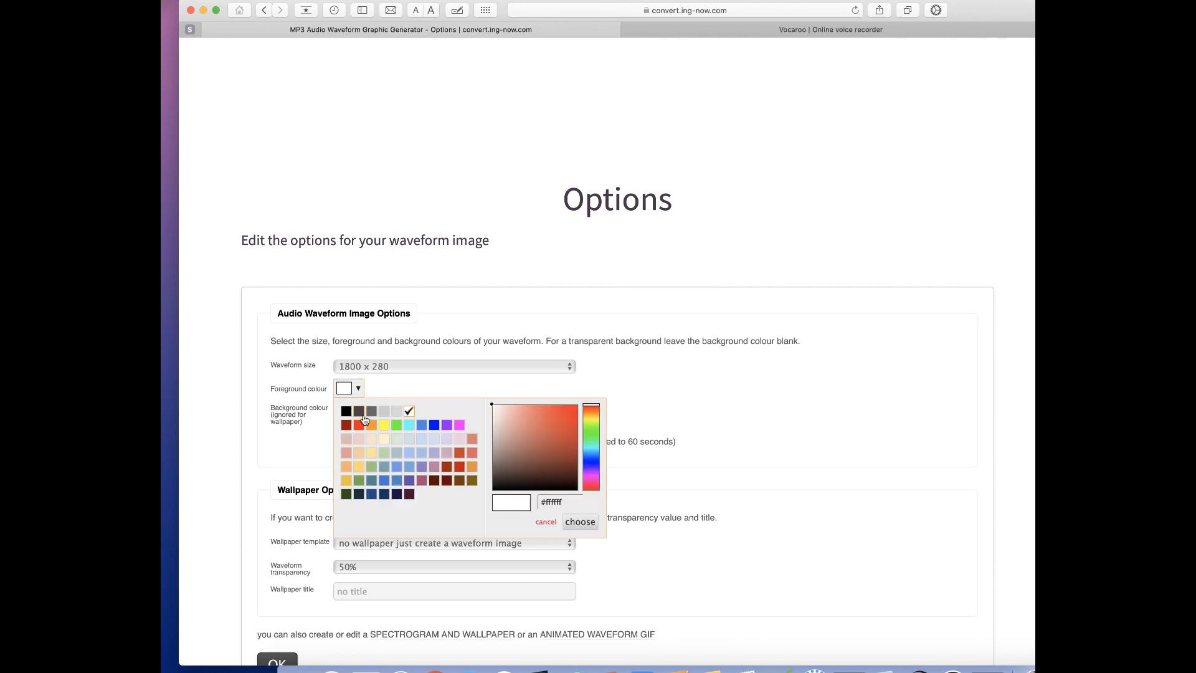
pyautogui.click(345, 411)
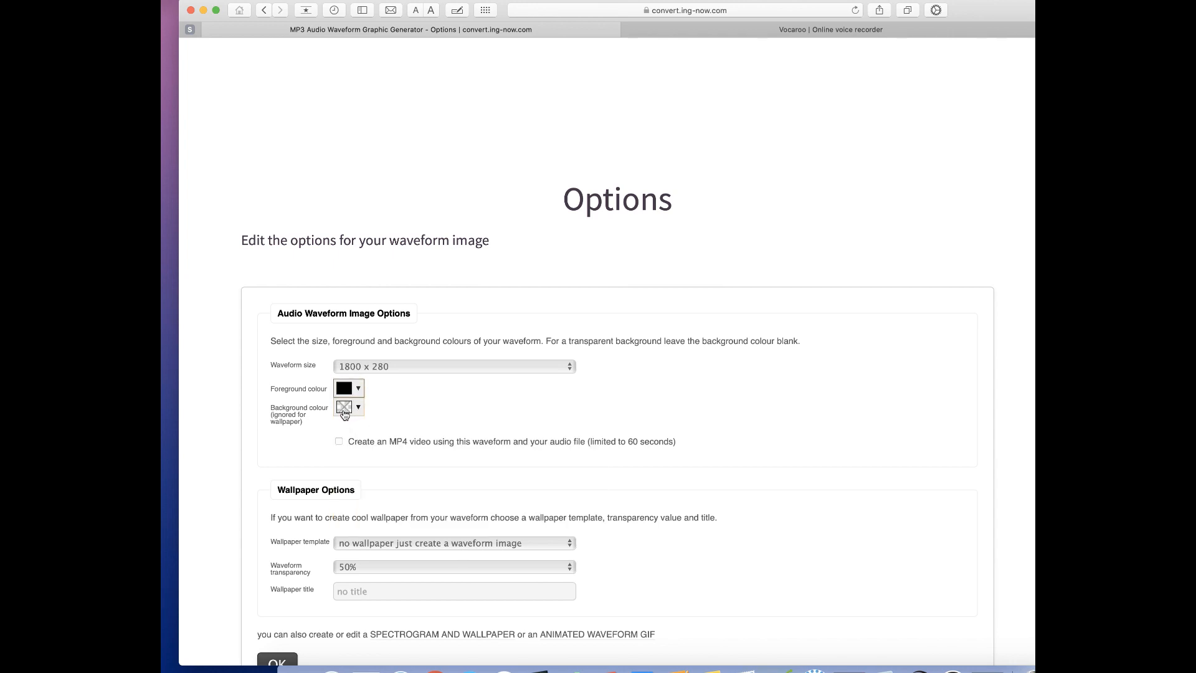
# Set the waveform's background colour to white (#ffffff).
pyautogui.click(349, 412)
pyautogui.click(410, 430)
pyautogui.scroll(-3, 671, 483)
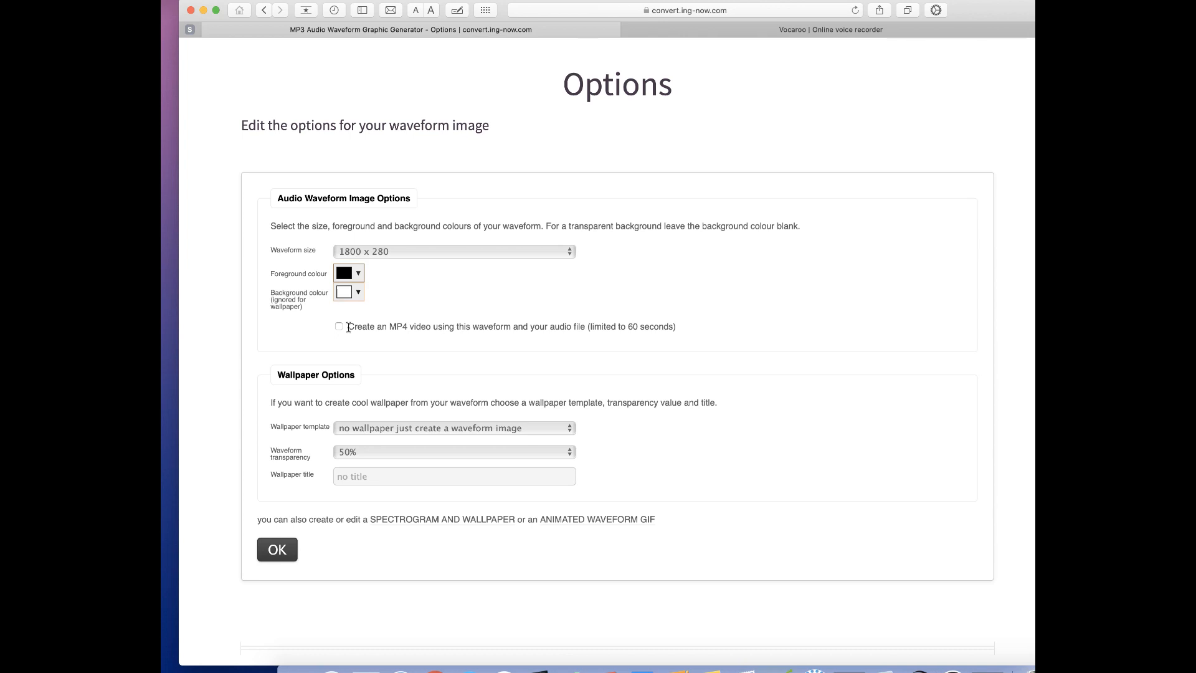
pyautogui.click(349, 295)
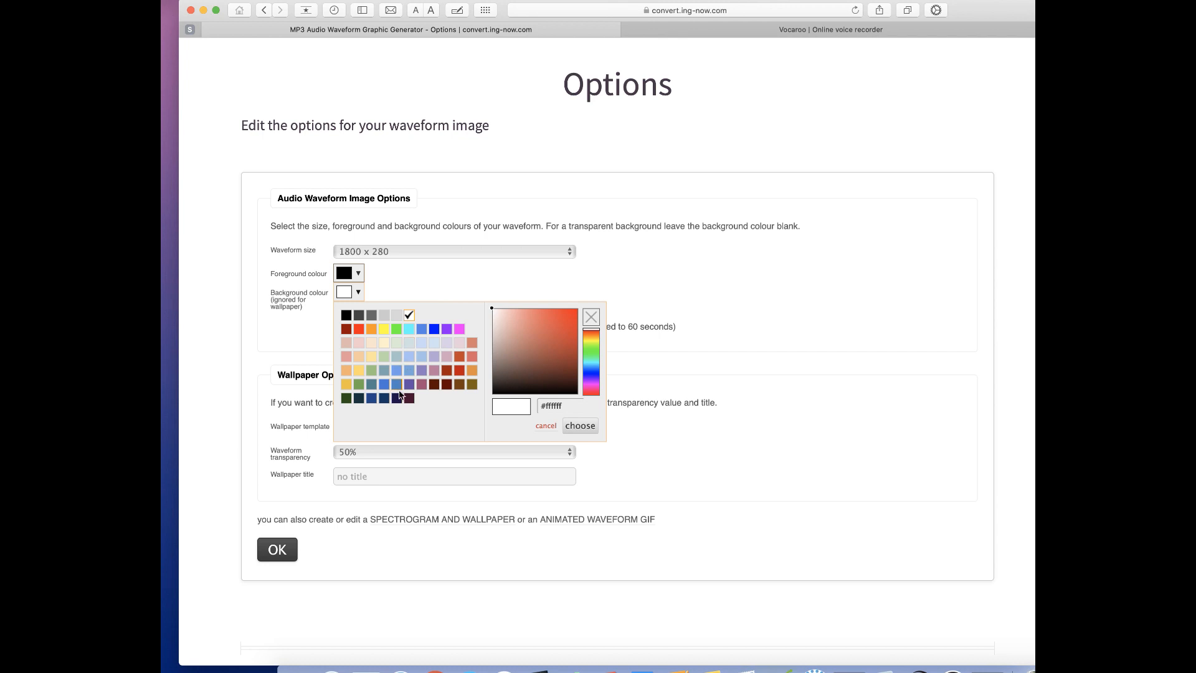
pyautogui.click(409, 316)
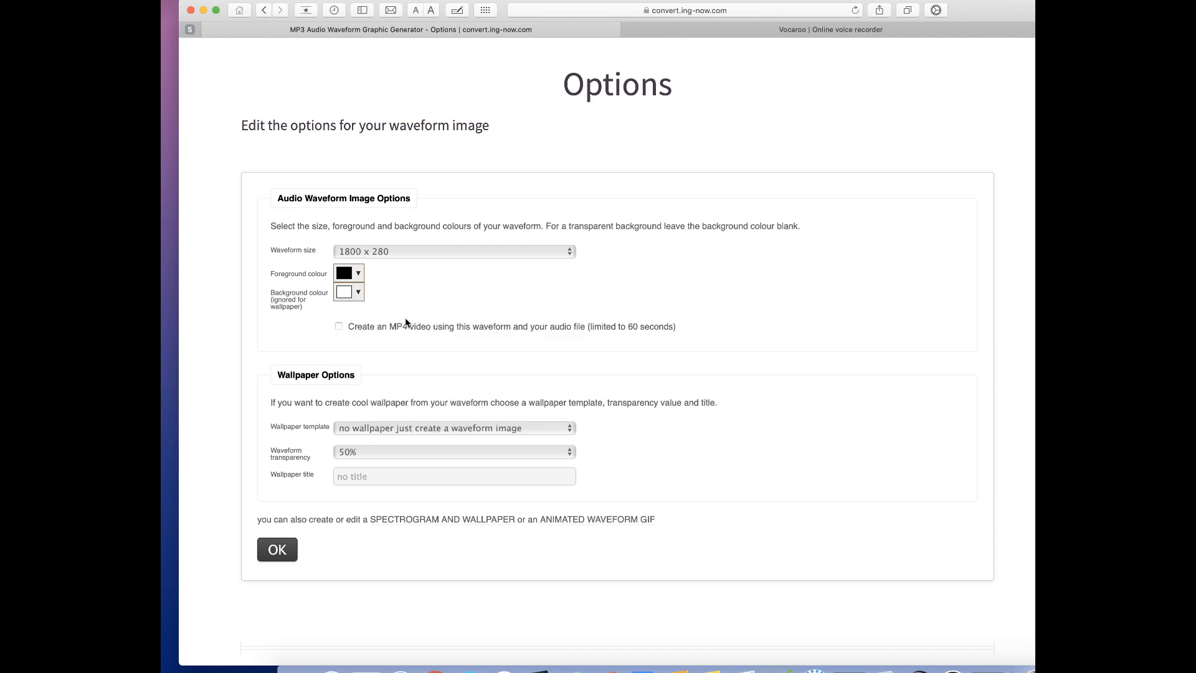
pyautogui.click(349, 298)
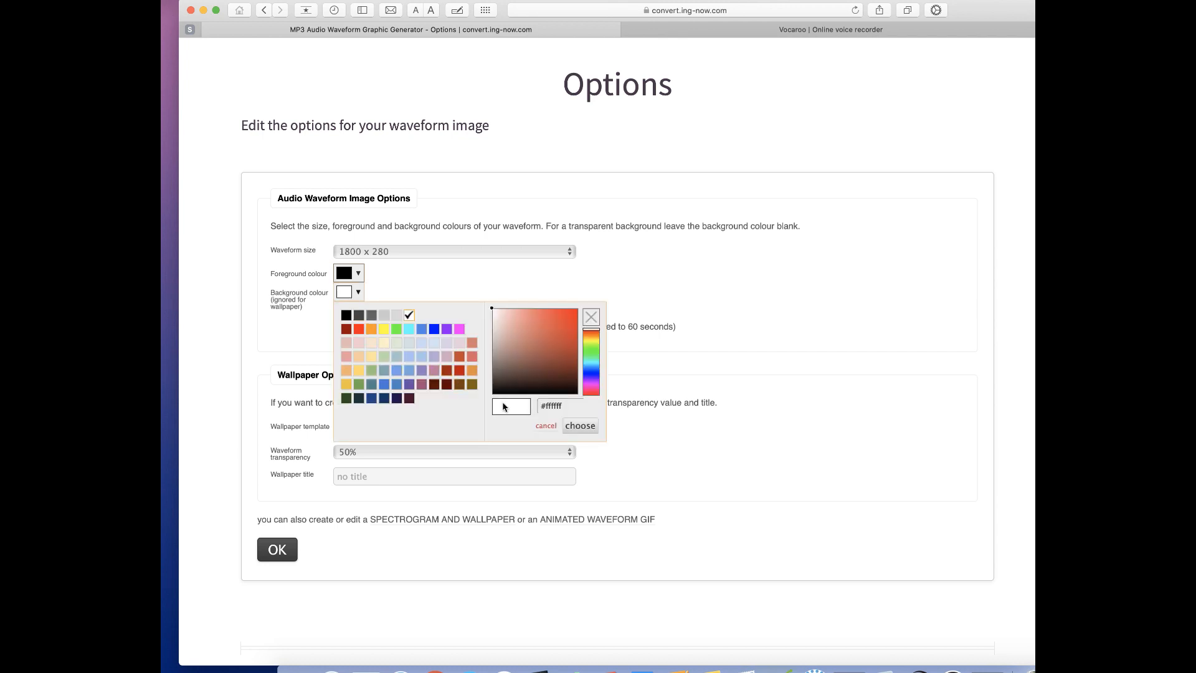
pyautogui.click(409, 316)
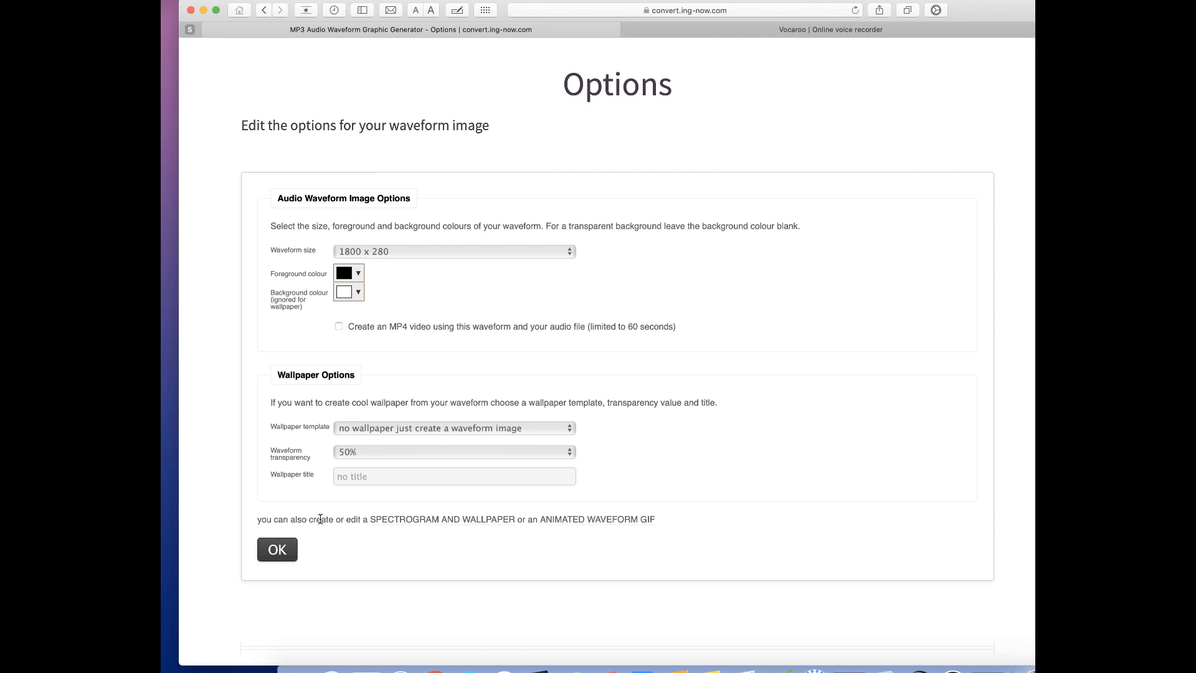
# Generate the waveform graphic and open its PNG image on its own page.
pyautogui.click(277, 549)
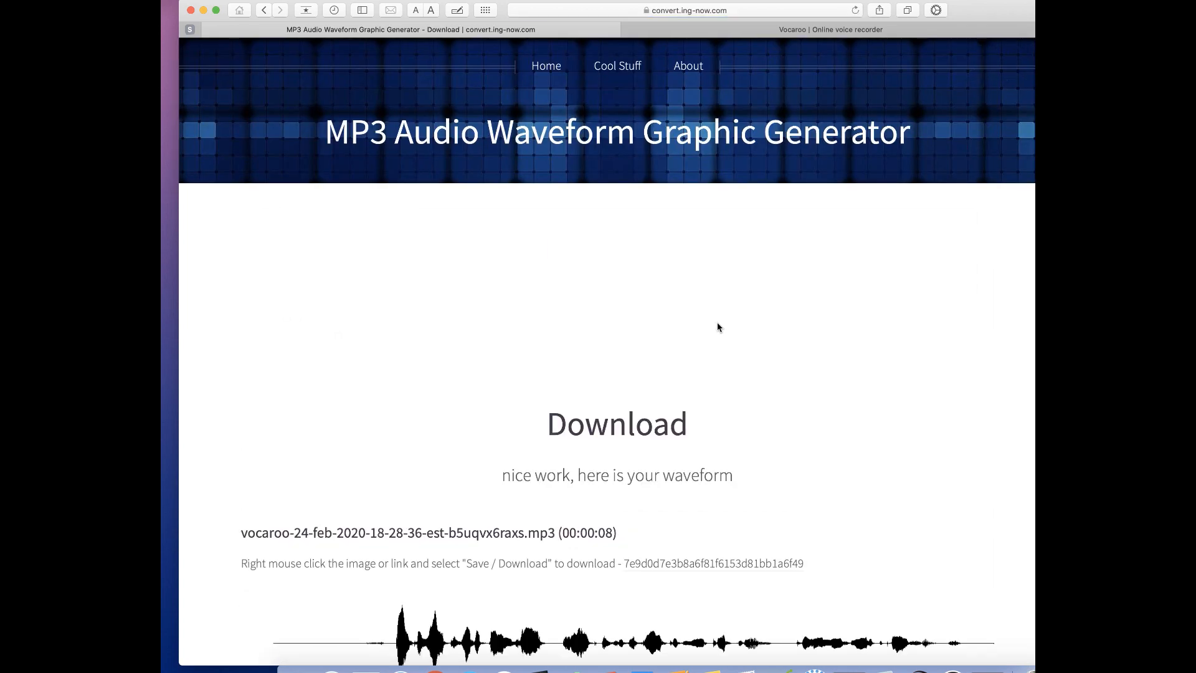
pyautogui.scroll(-5, 718, 327)
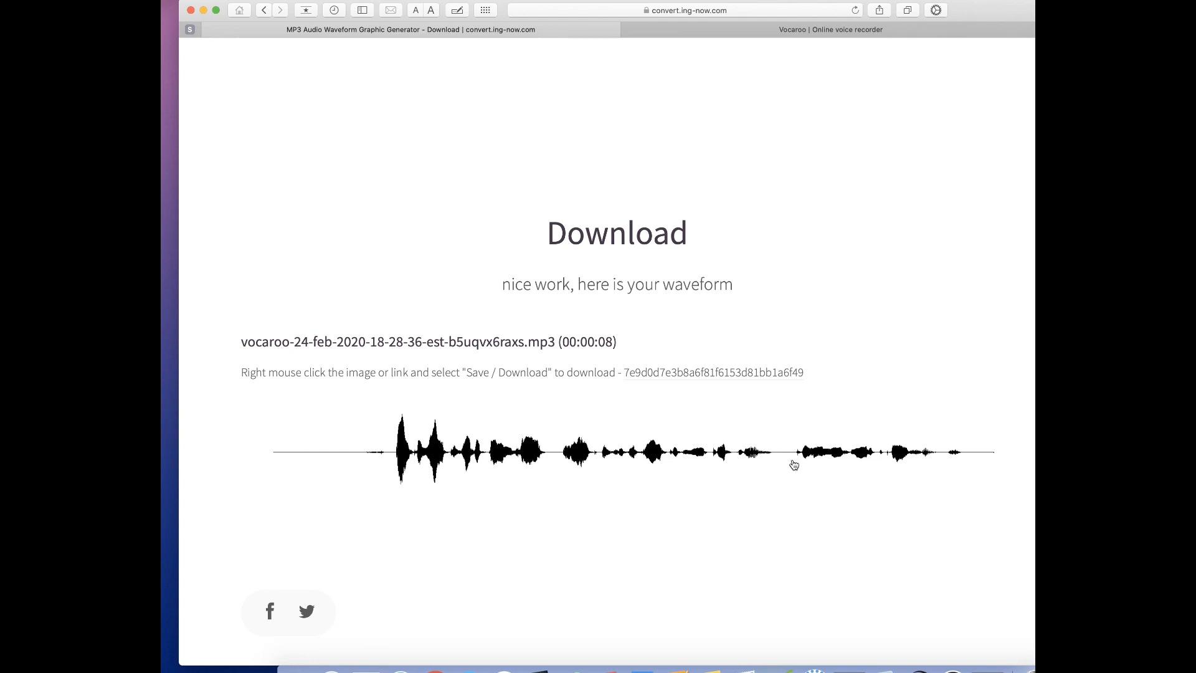
pyautogui.scroll(-5, 794, 464)
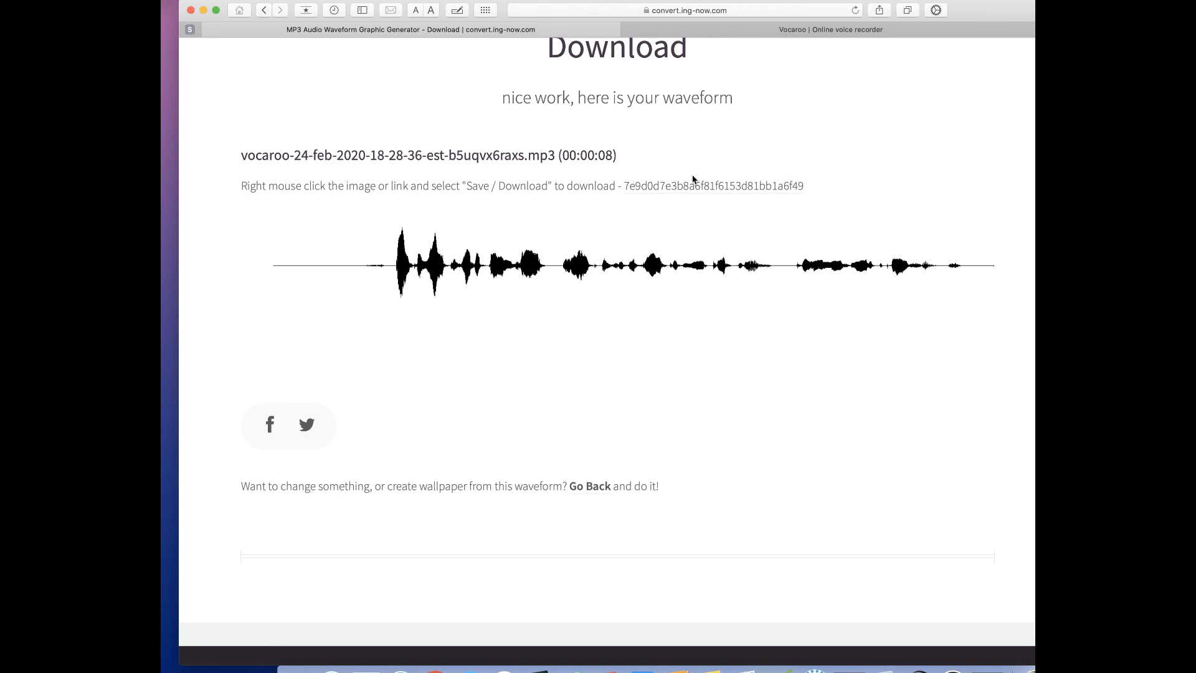
pyautogui.click(641, 189)
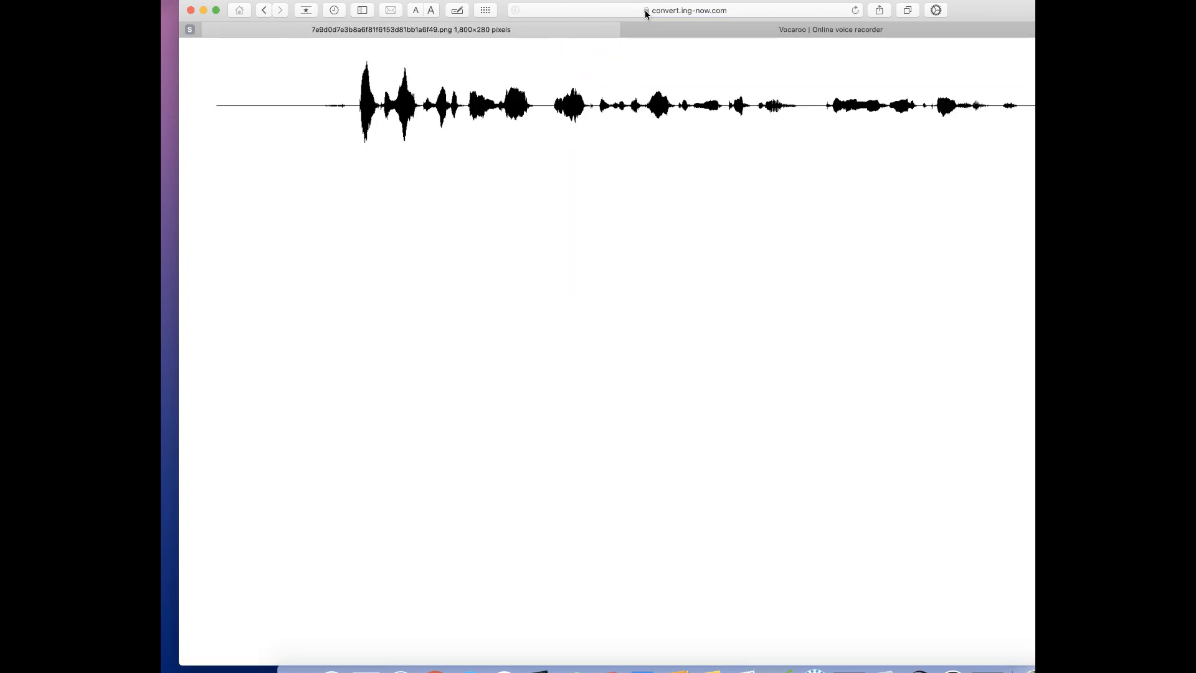
# Capture a screenshot of just the waveform area of the opened image.
pyautogui.click(671, 11)
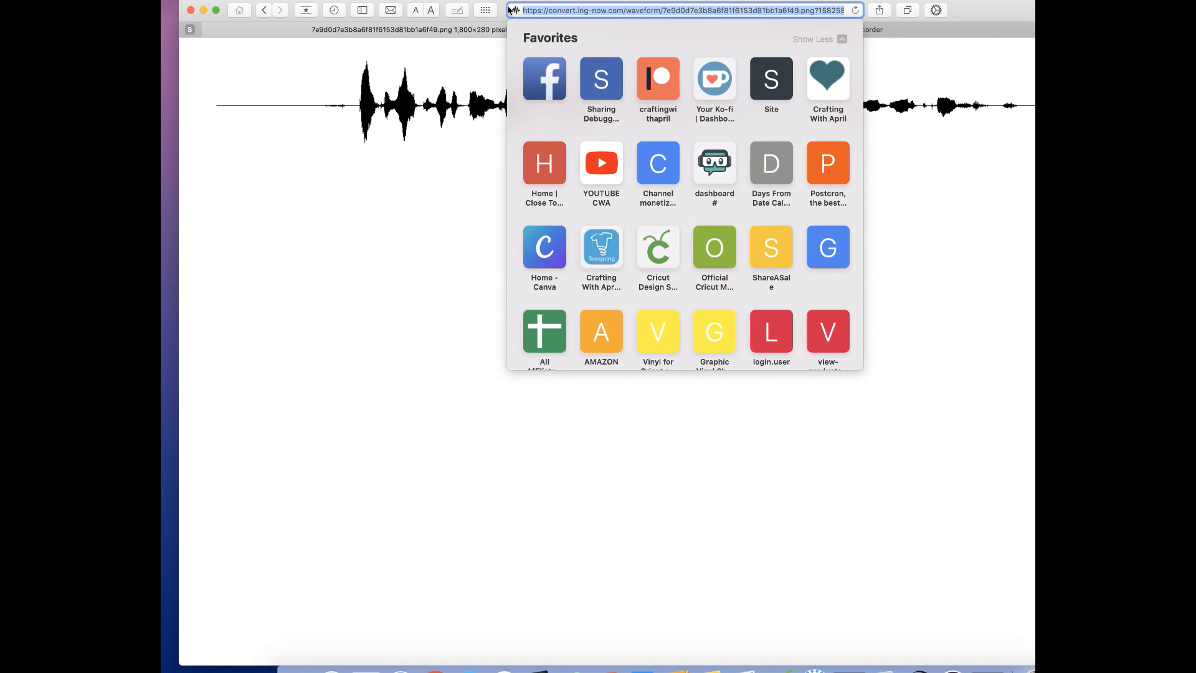
pyautogui.click(422, 118)
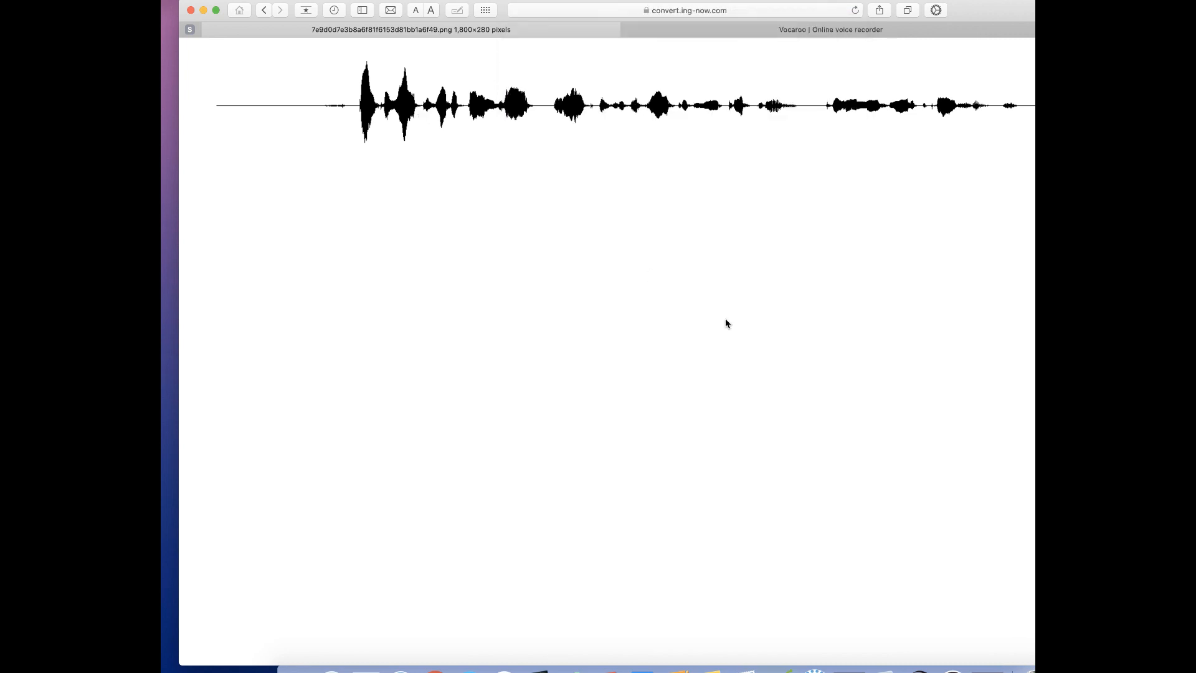
pyautogui.press('super+shift+4')
pyautogui.moveTo(229, 61); pyautogui.dragTo(1026, 162)
# Switch to Cricut Design Space and upload the Vocaroo QR code image with the Complex image type.
pyautogui.click(779, 670)
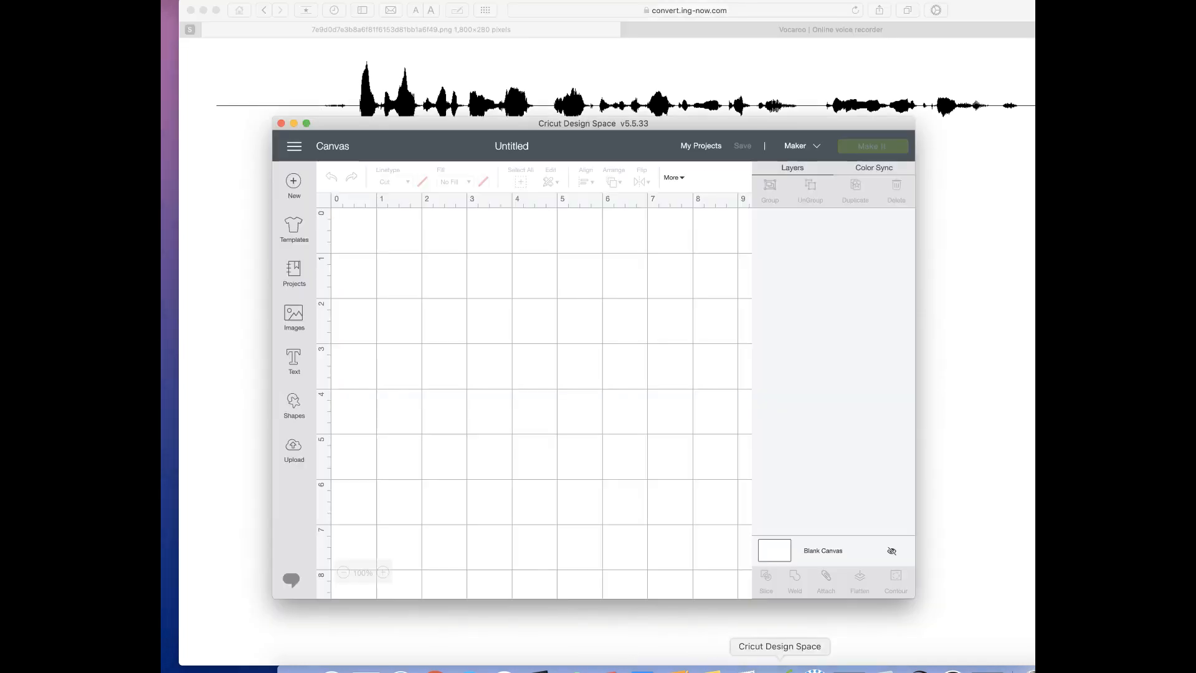
pyautogui.click(294, 447)
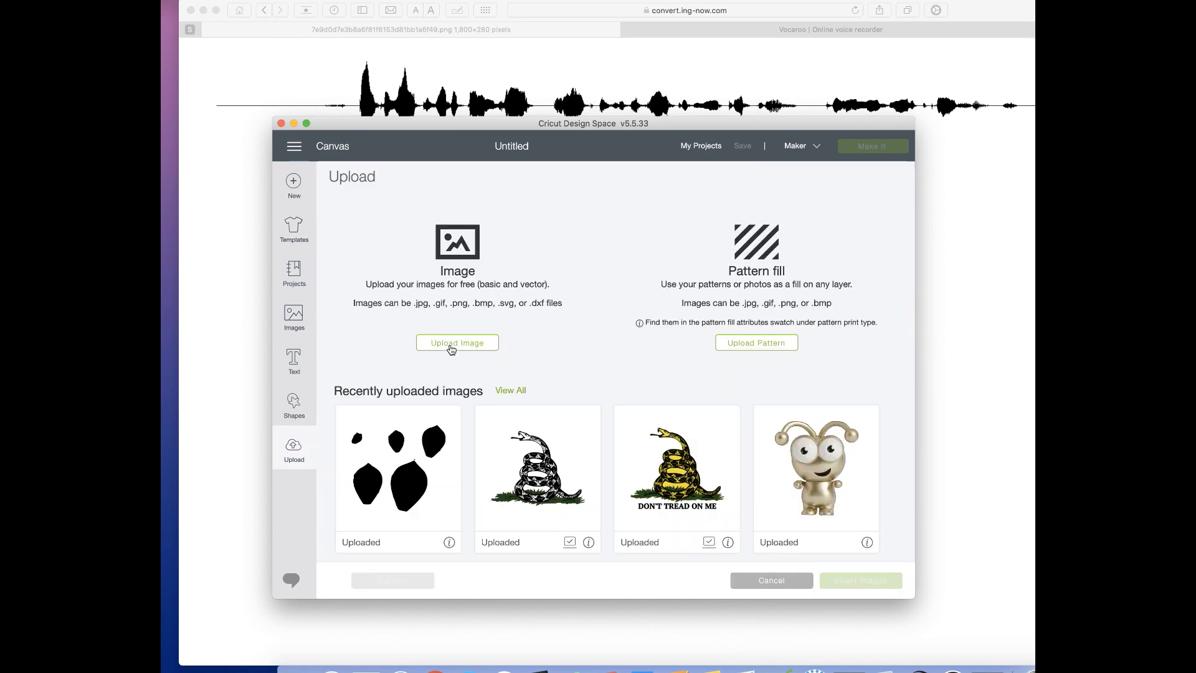
pyautogui.click(451, 343)
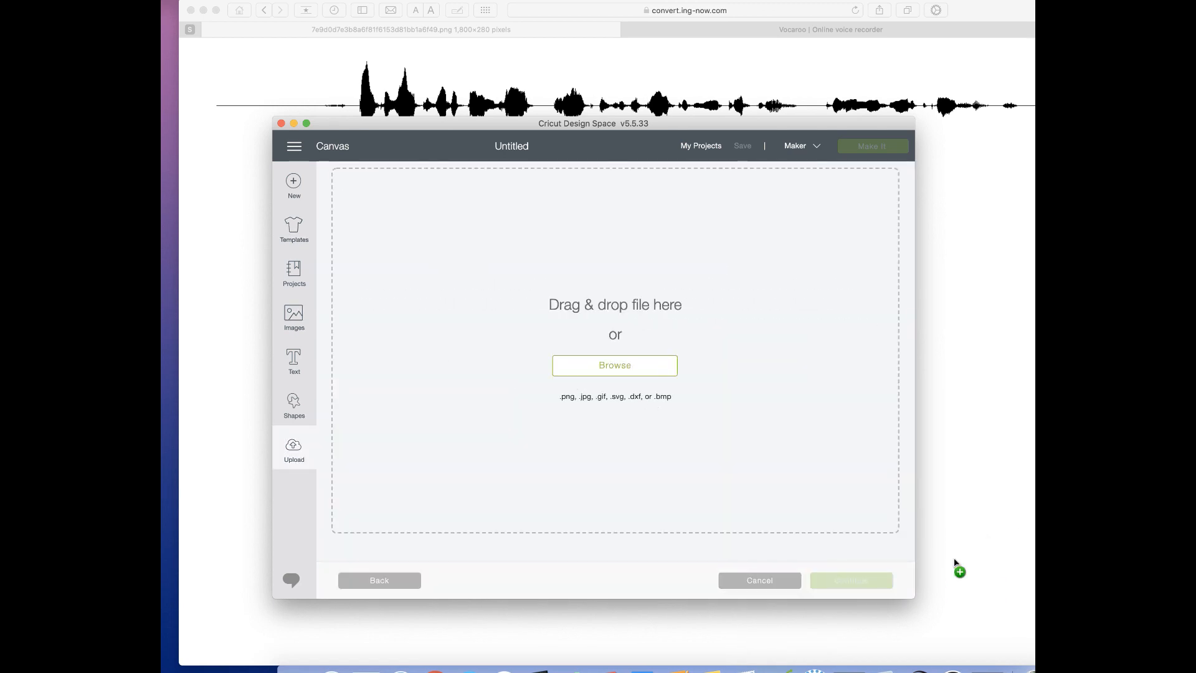
pyautogui.moveTo(959, 568); pyautogui.dragTo(654, 412)
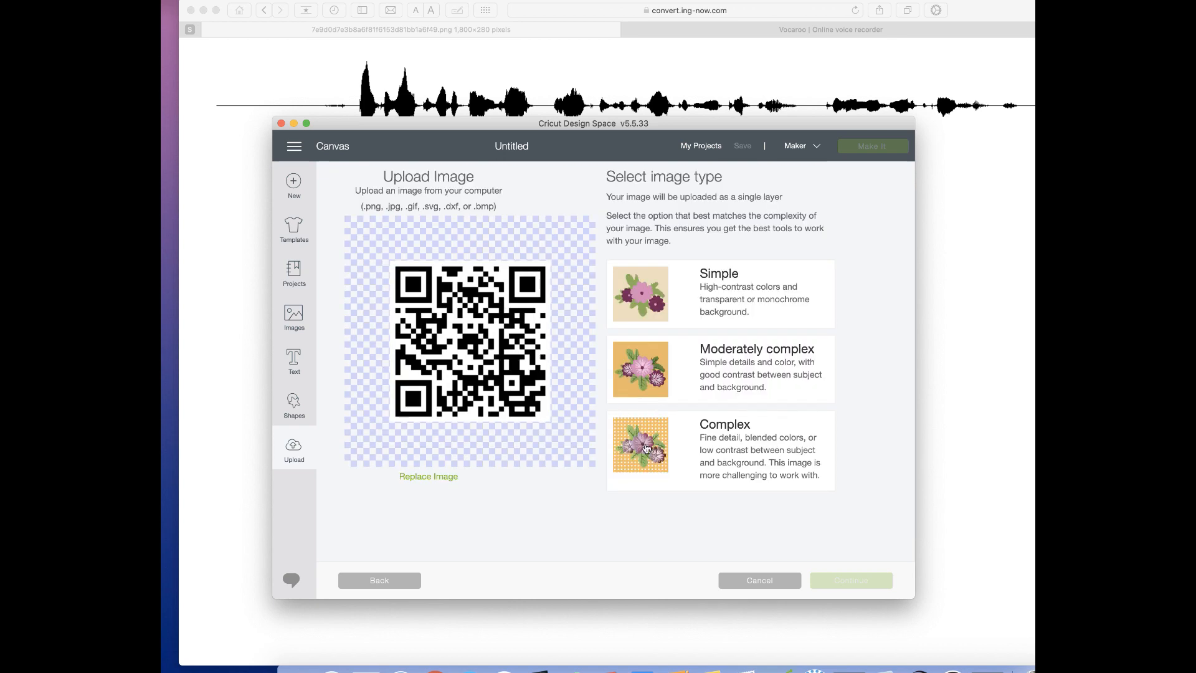
pyautogui.click(716, 452)
pyautogui.click(849, 583)
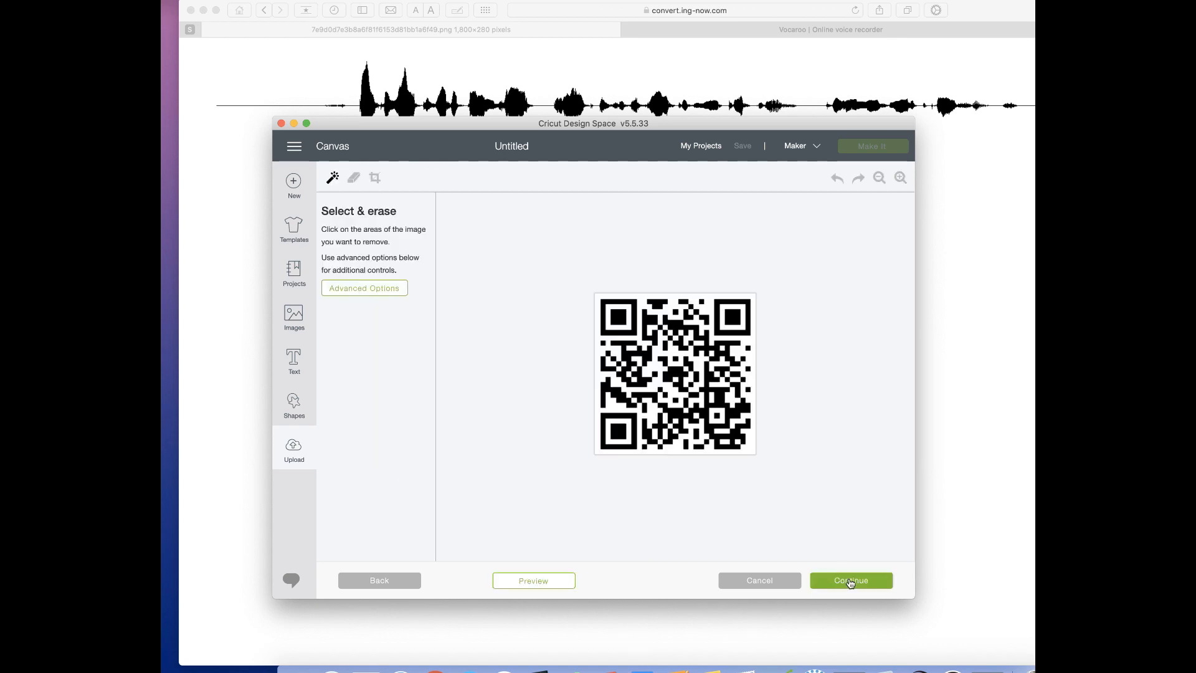
# Erase the QR code's outer white background and the enclosed white areas in the left part of its pattern.
pyautogui.click(607, 296)
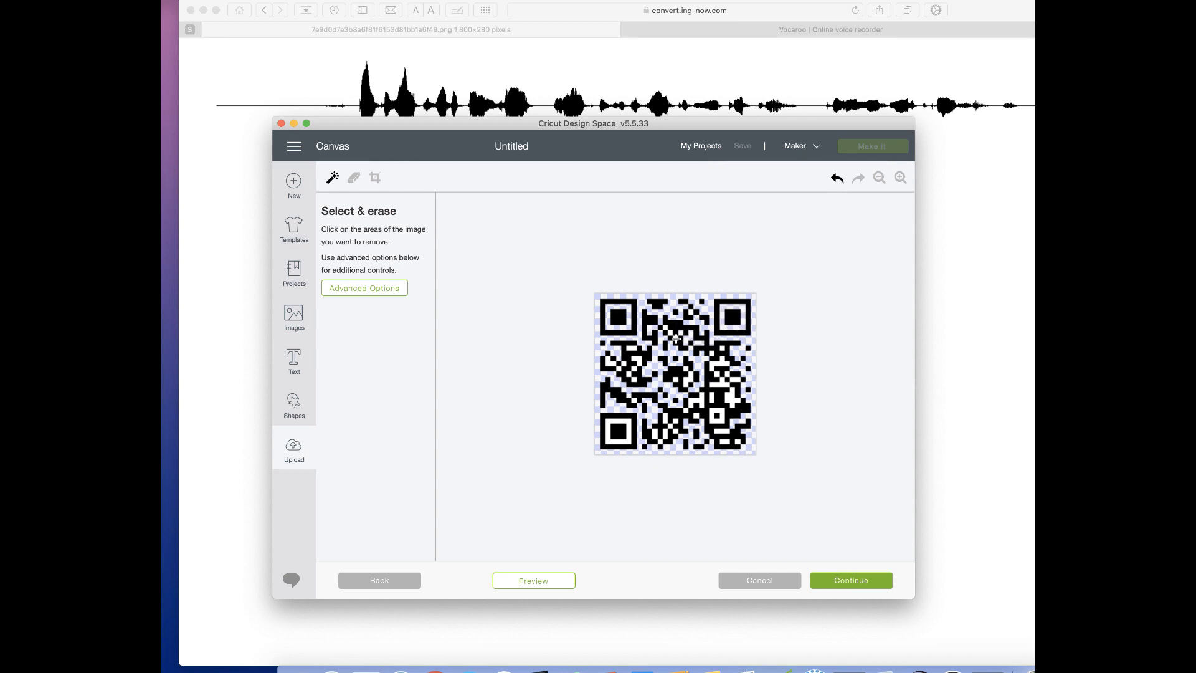
pyautogui.click(900, 178)
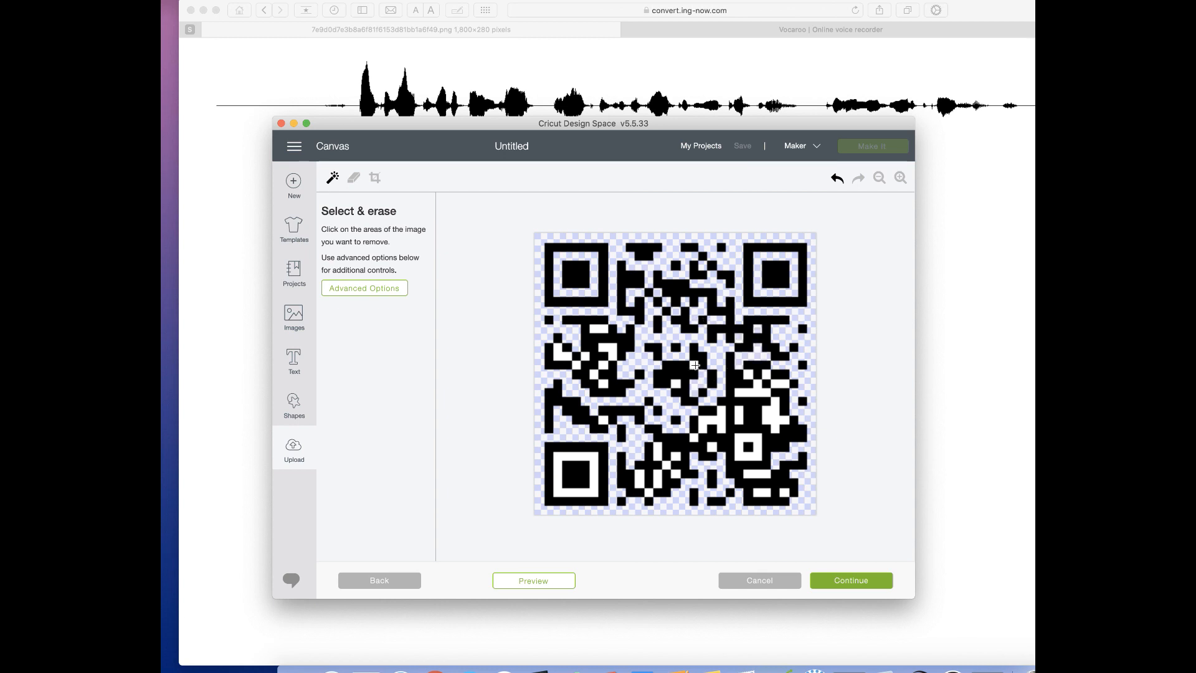
pyautogui.click(559, 356)
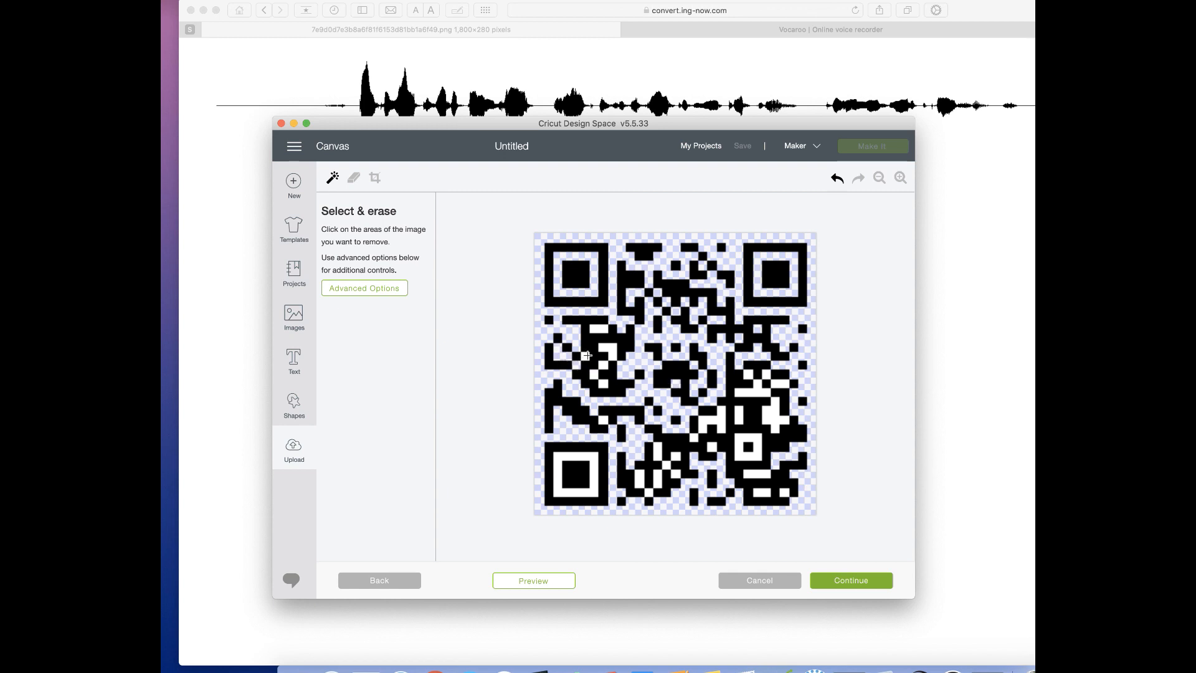
pyautogui.click(596, 331)
pyautogui.click(608, 346)
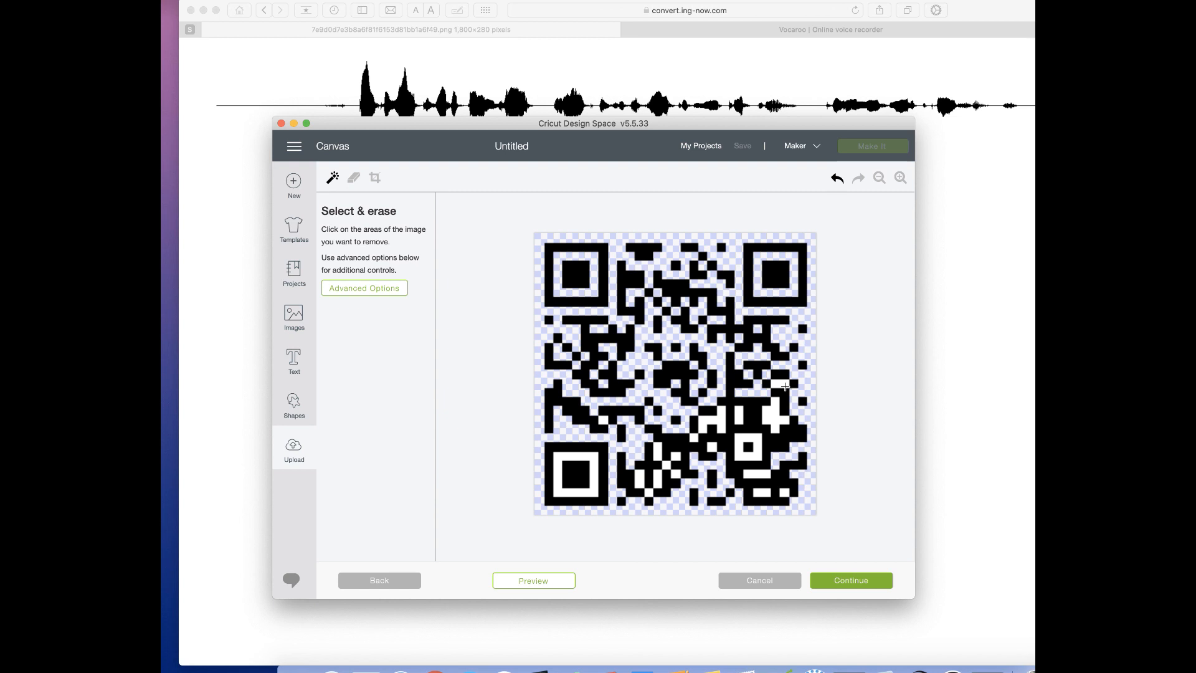
# Erase the enclosed white areas in the QR code's lower-right and lower-centre pattern and inside its lower-left corner square.
pyautogui.click(774, 416)
pyautogui.click(747, 437)
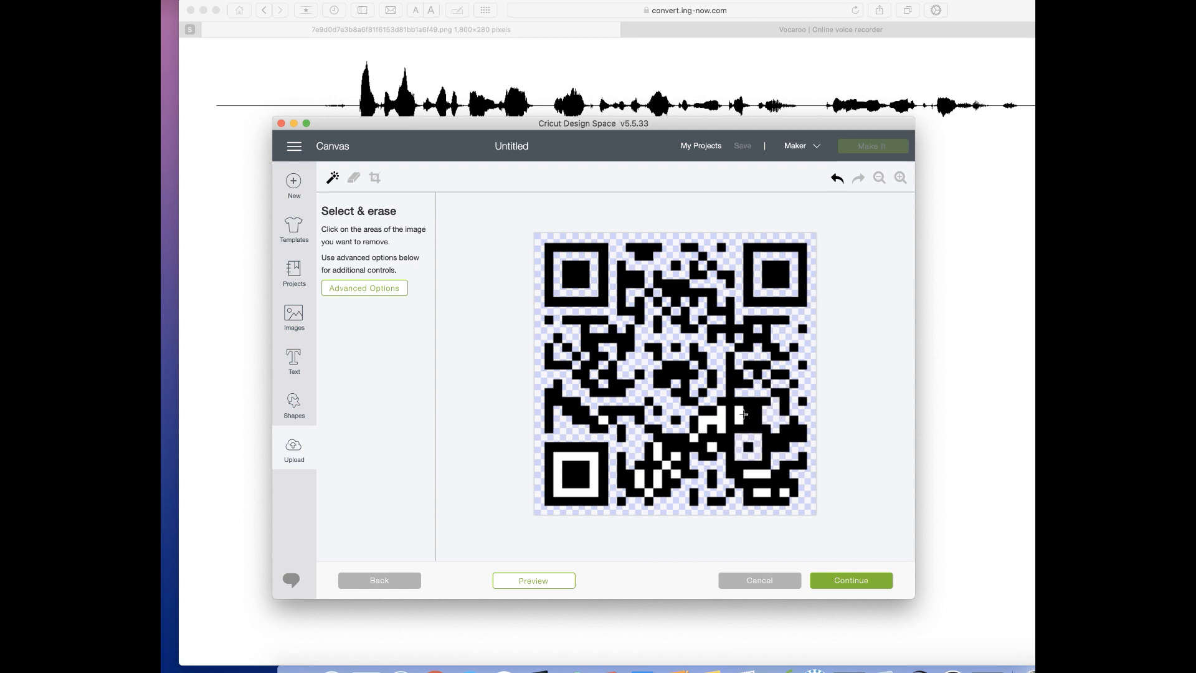
pyautogui.click(712, 419)
pyautogui.click(759, 473)
pyautogui.click(762, 492)
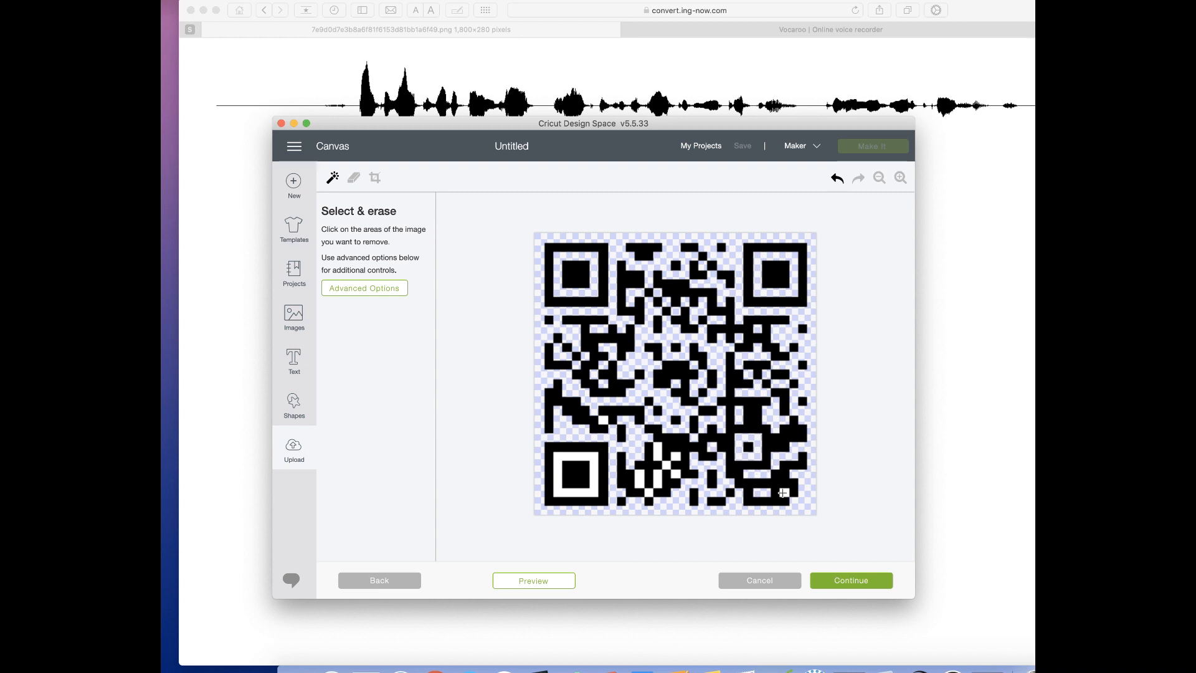
pyautogui.click(659, 454)
pyautogui.click(639, 480)
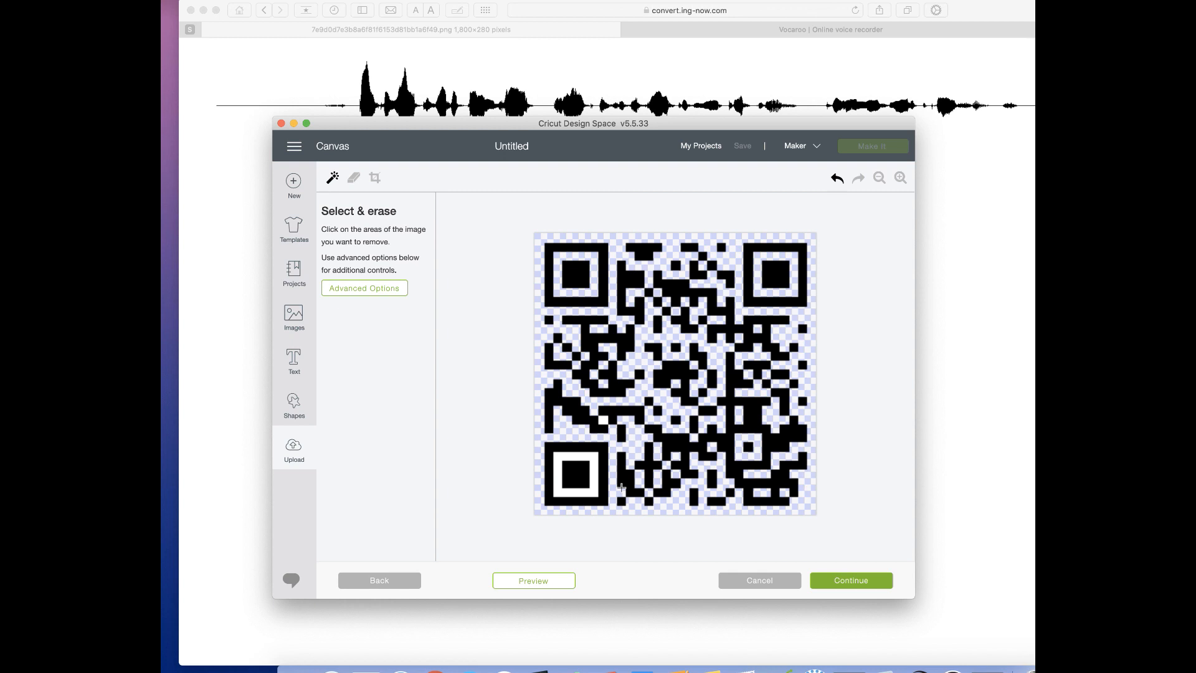
pyautogui.click(593, 491)
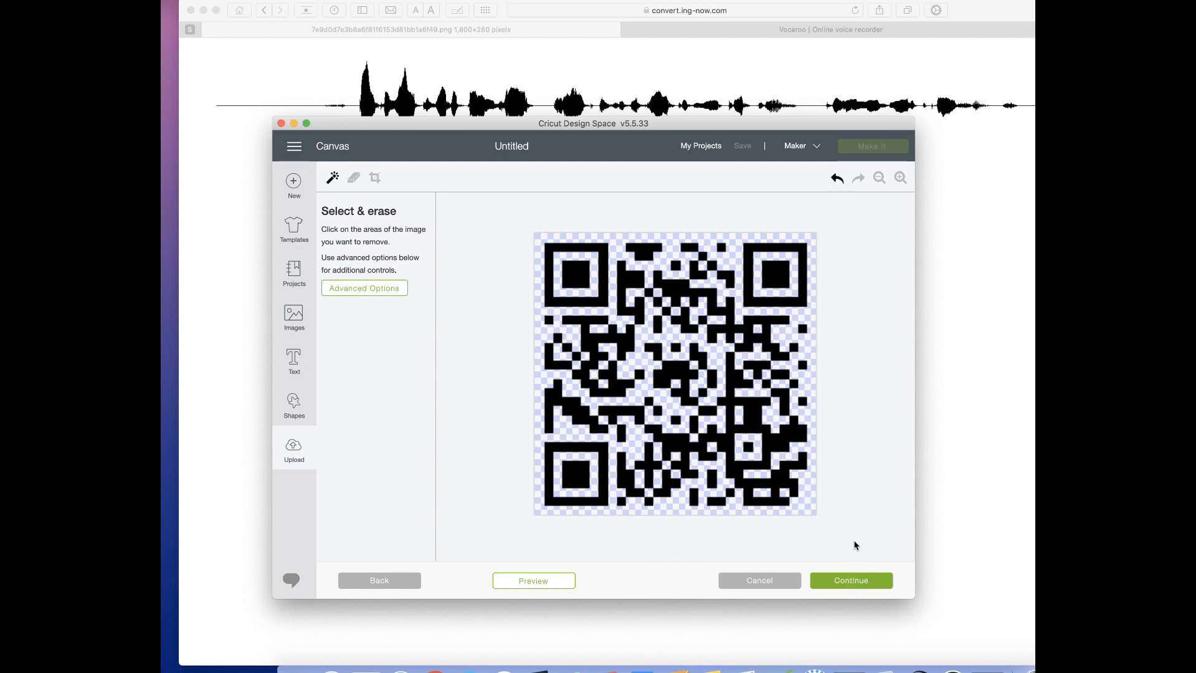
# Save the cleaned QR code as a Cut image and insert it onto the canvas.
pyautogui.click(850, 581)
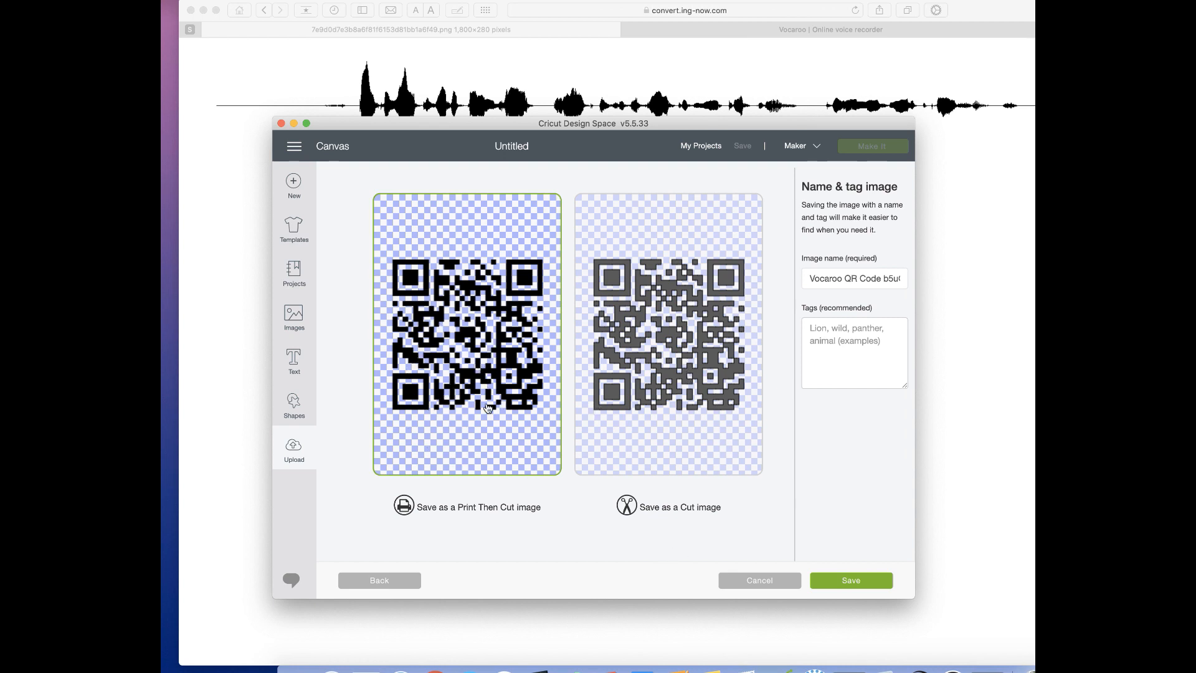
pyautogui.click(604, 423)
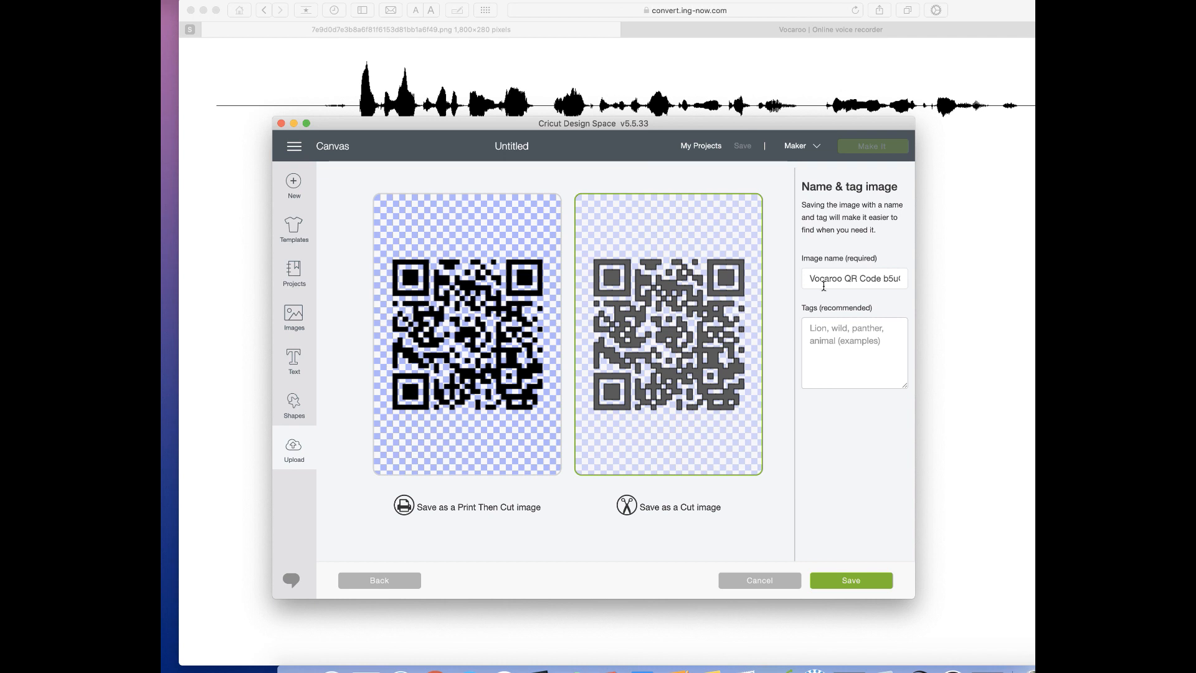
pyautogui.click(839, 582)
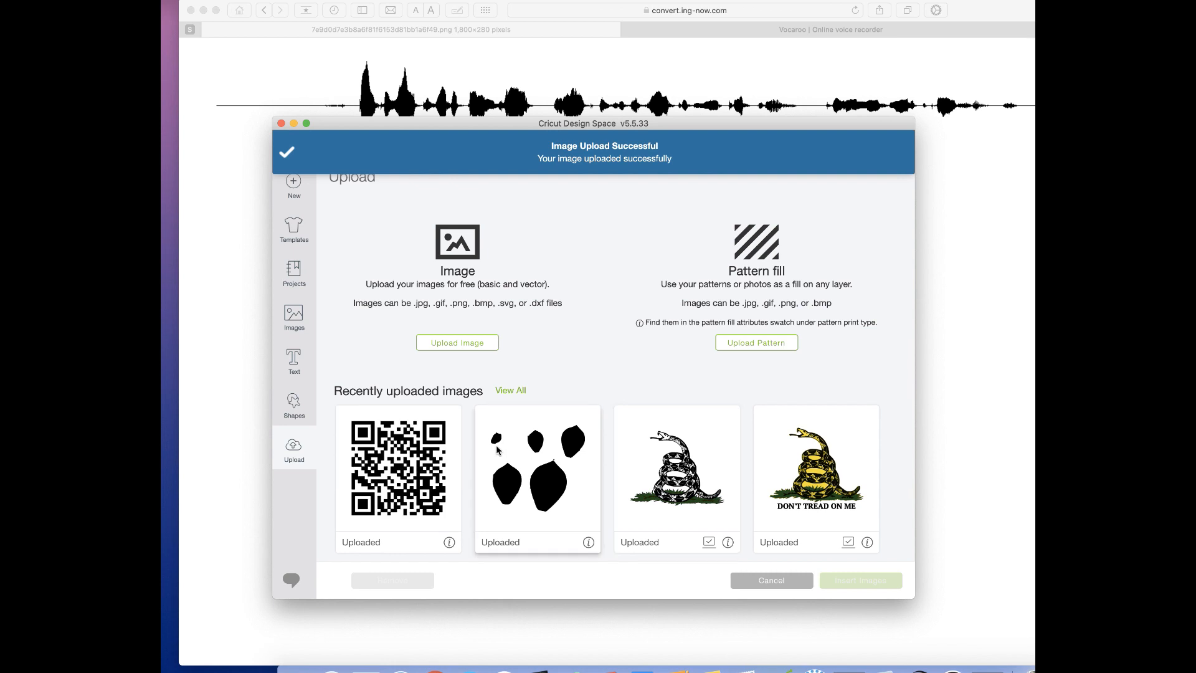
pyautogui.click(418, 478)
pyautogui.click(850, 581)
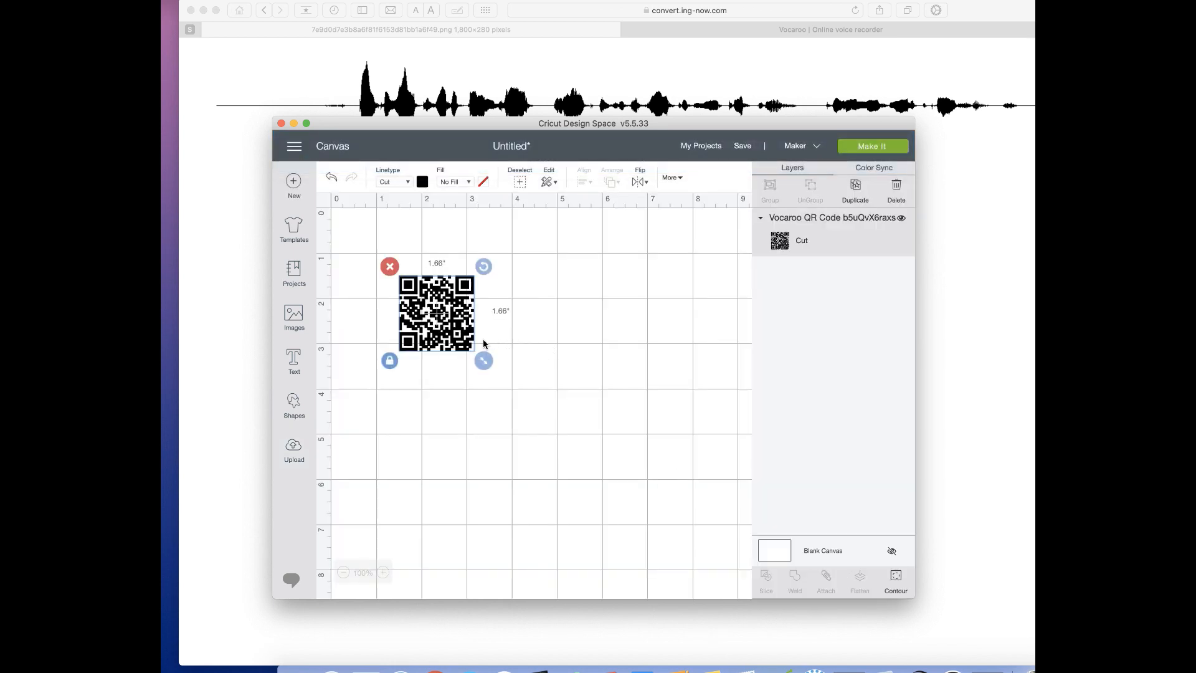
# Enlarge the QR code to about 2.7 inches square and hide the canvas gridlines.
pyautogui.moveTo(483, 360); pyautogui.dragTo(530, 407)
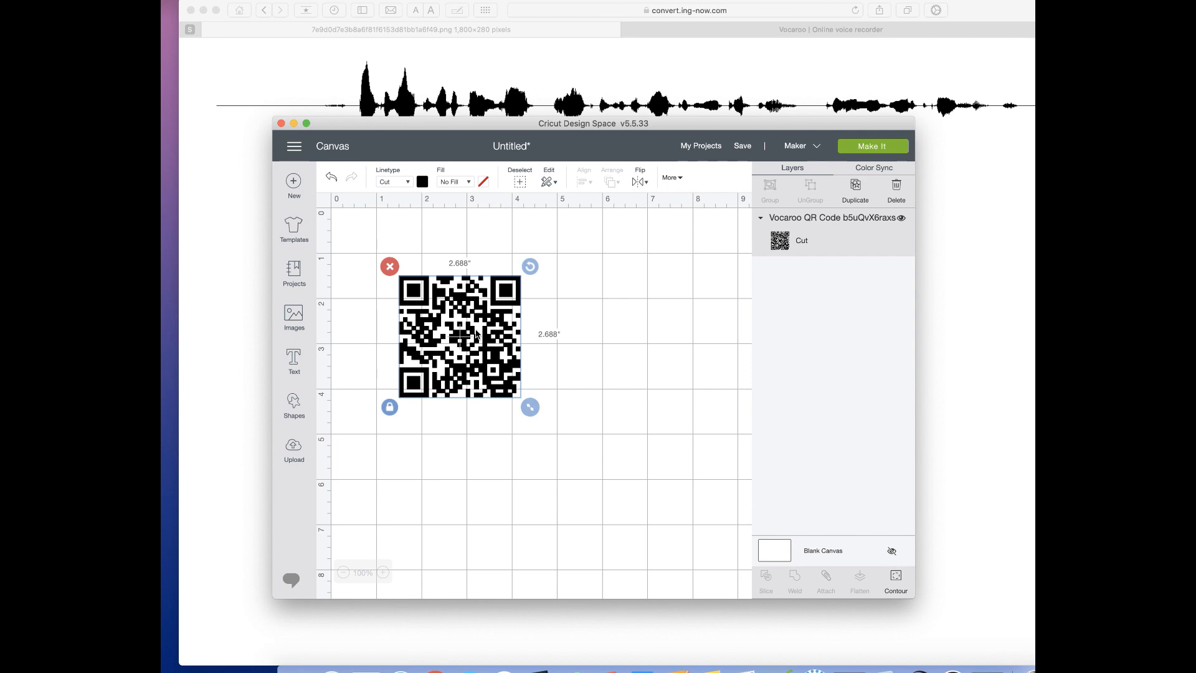
pyautogui.click(324, 203)
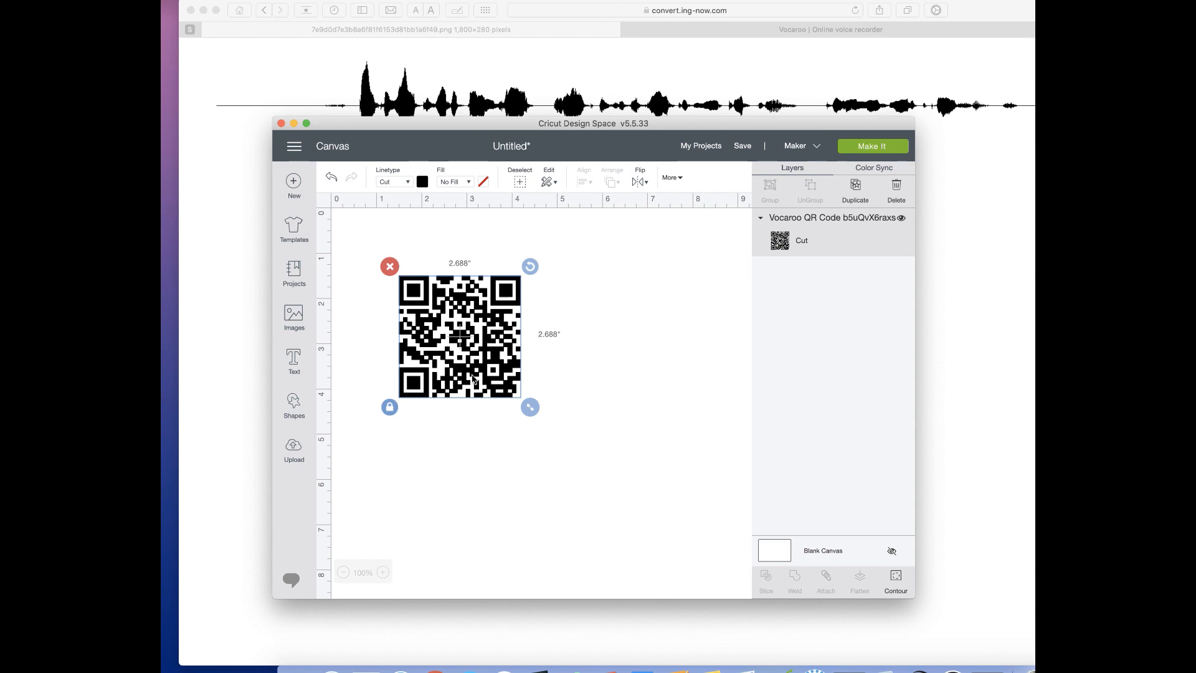
pyautogui.click(713, 363)
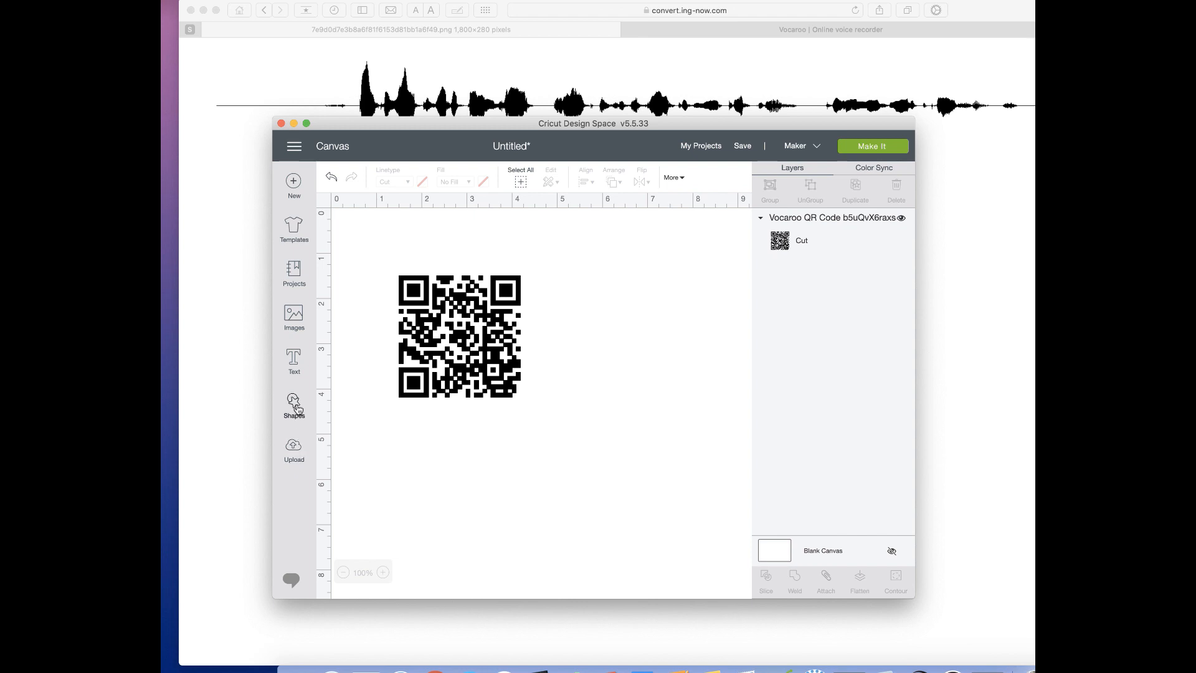
# Upload the waveform screenshot with the Complex image type.
pyautogui.click(292, 449)
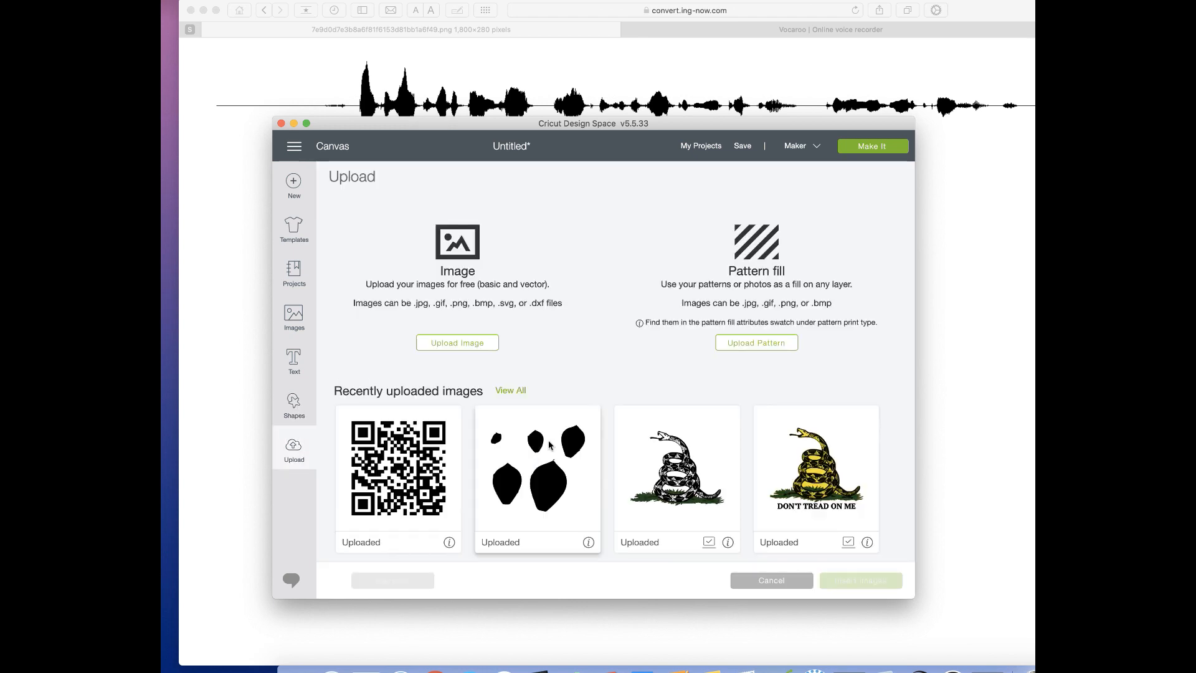
pyautogui.click(449, 344)
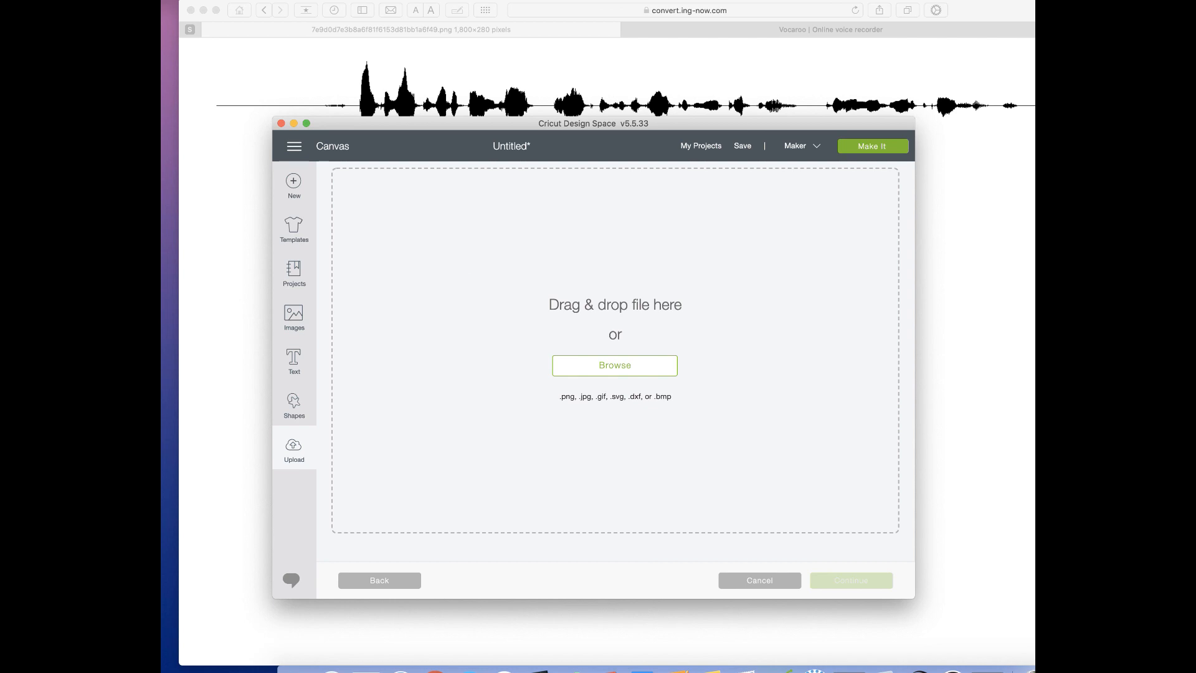
pyautogui.moveTo(860, 424); pyautogui.dragTo(691, 339)
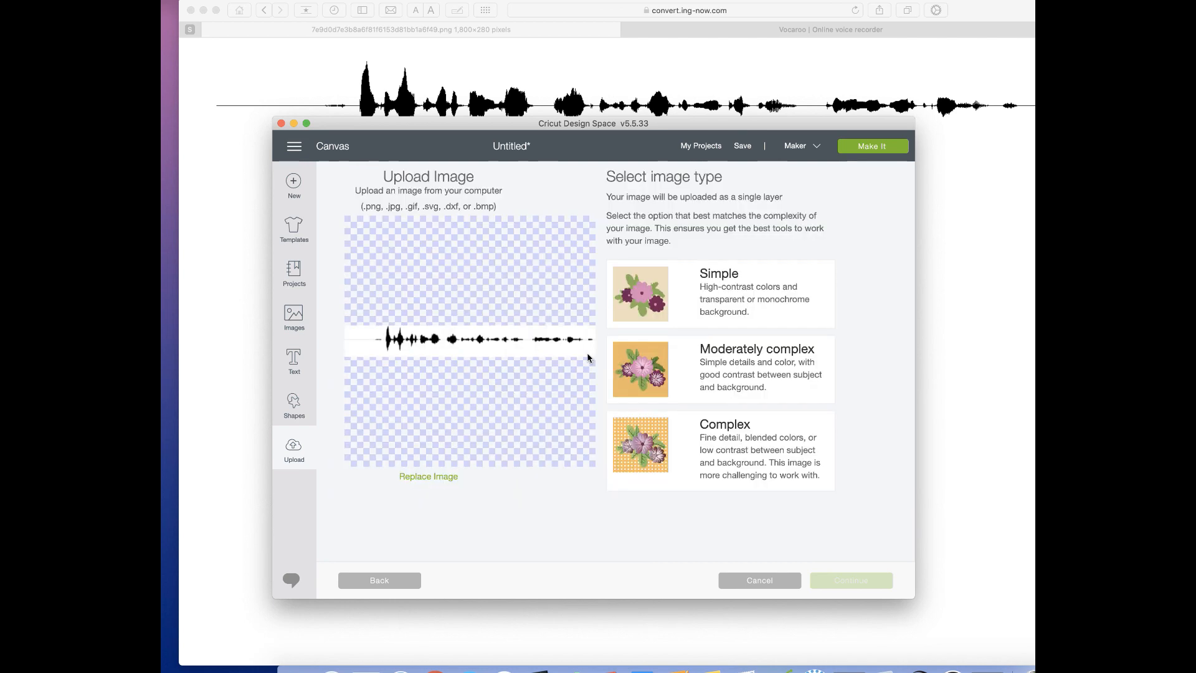
pyautogui.click(644, 442)
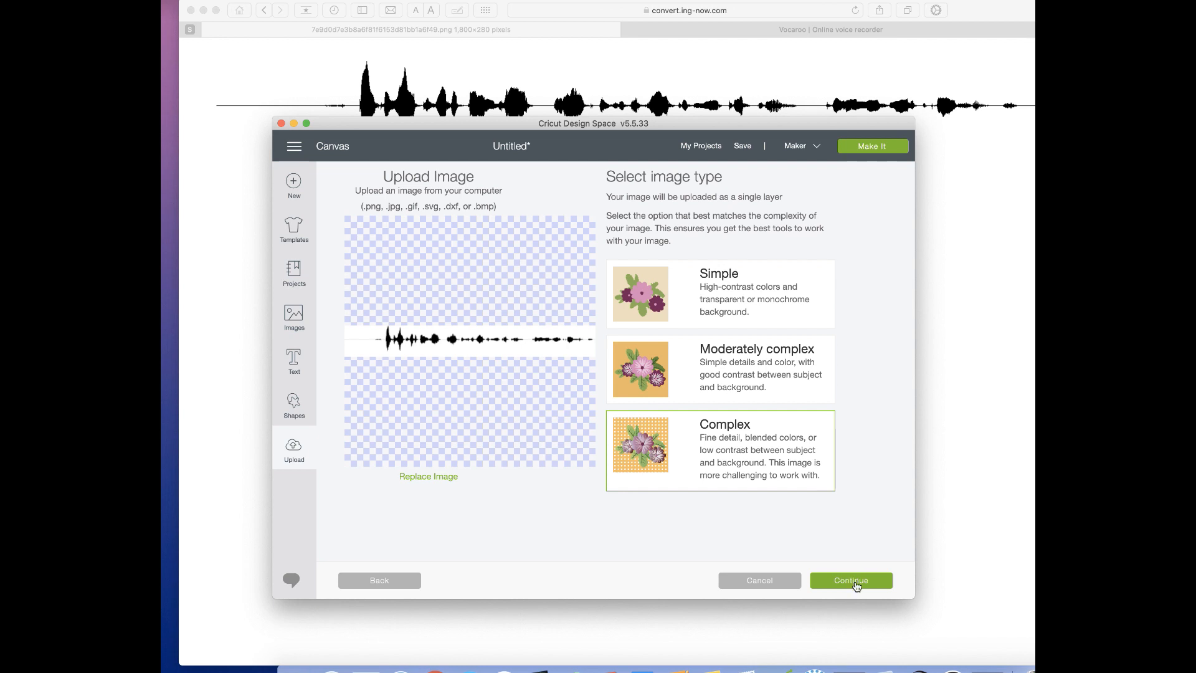
pyautogui.click(854, 584)
# Erase the white background above and below the waveform and save it as a Cut image.
pyautogui.click(656, 419)
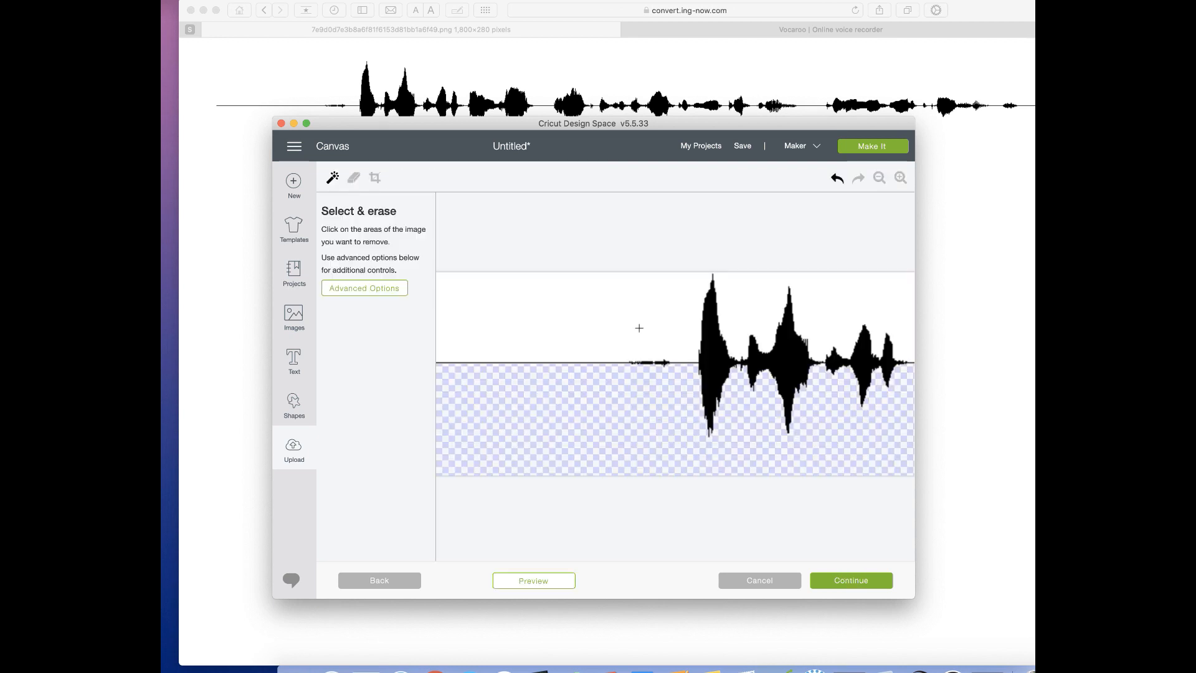
pyautogui.click(637, 324)
pyautogui.hscroll(10, 663, 332)
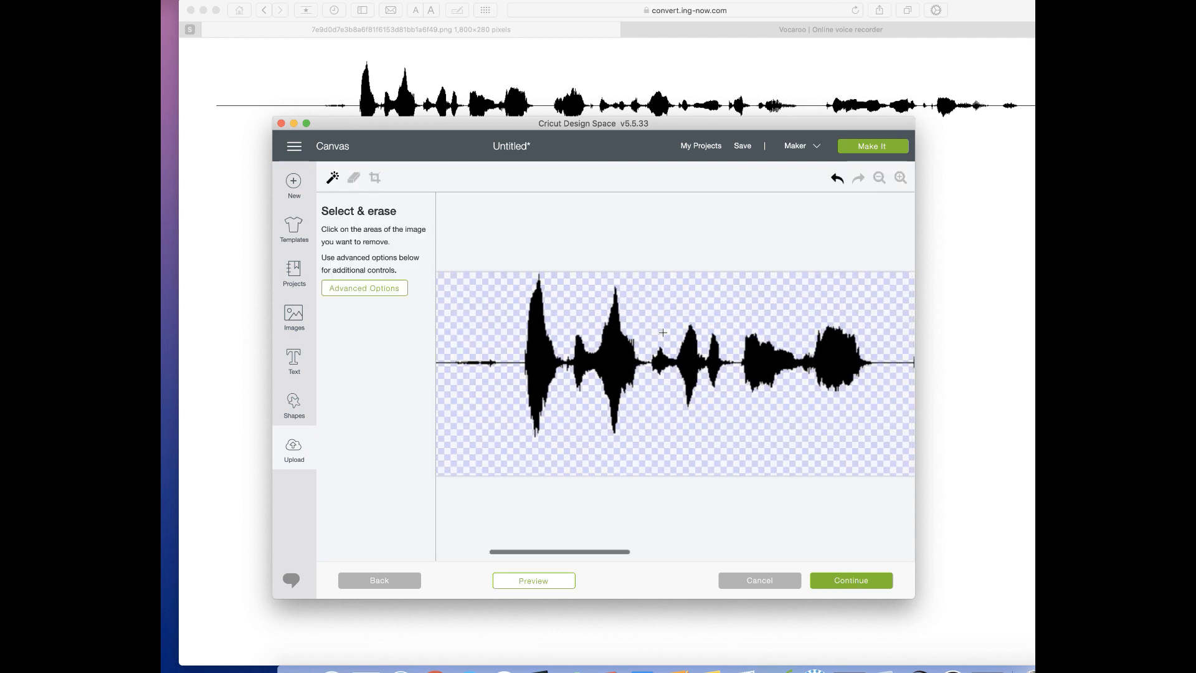
pyautogui.hscroll(5, 663, 333)
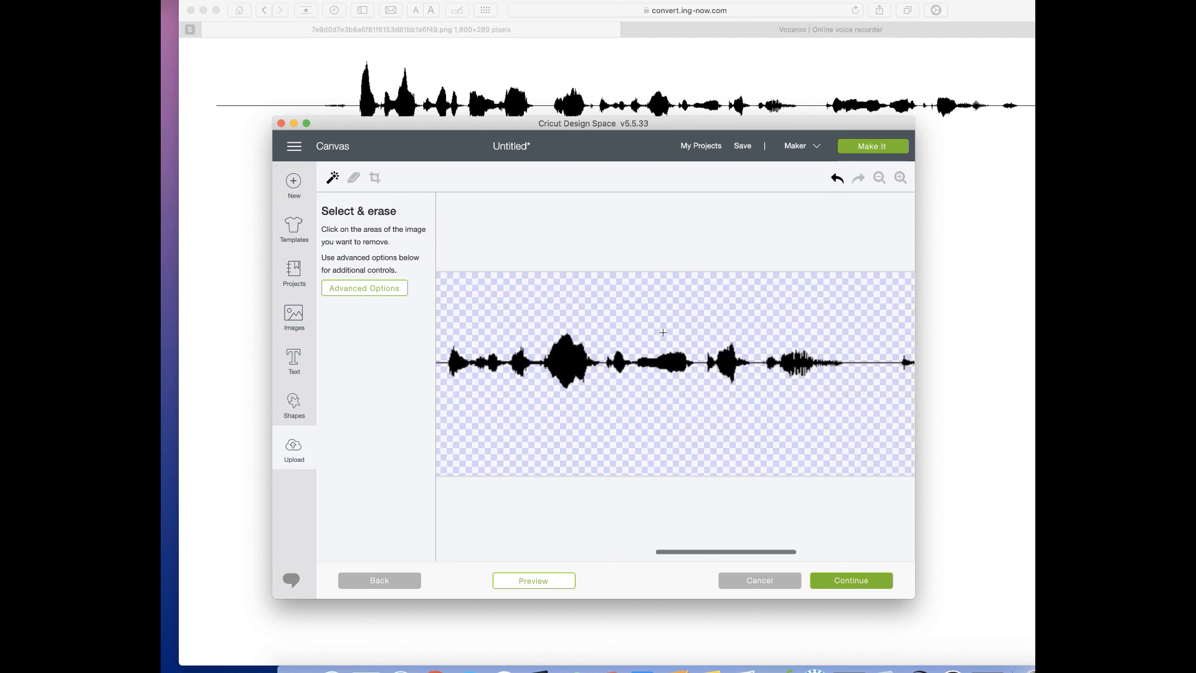
pyautogui.click(873, 584)
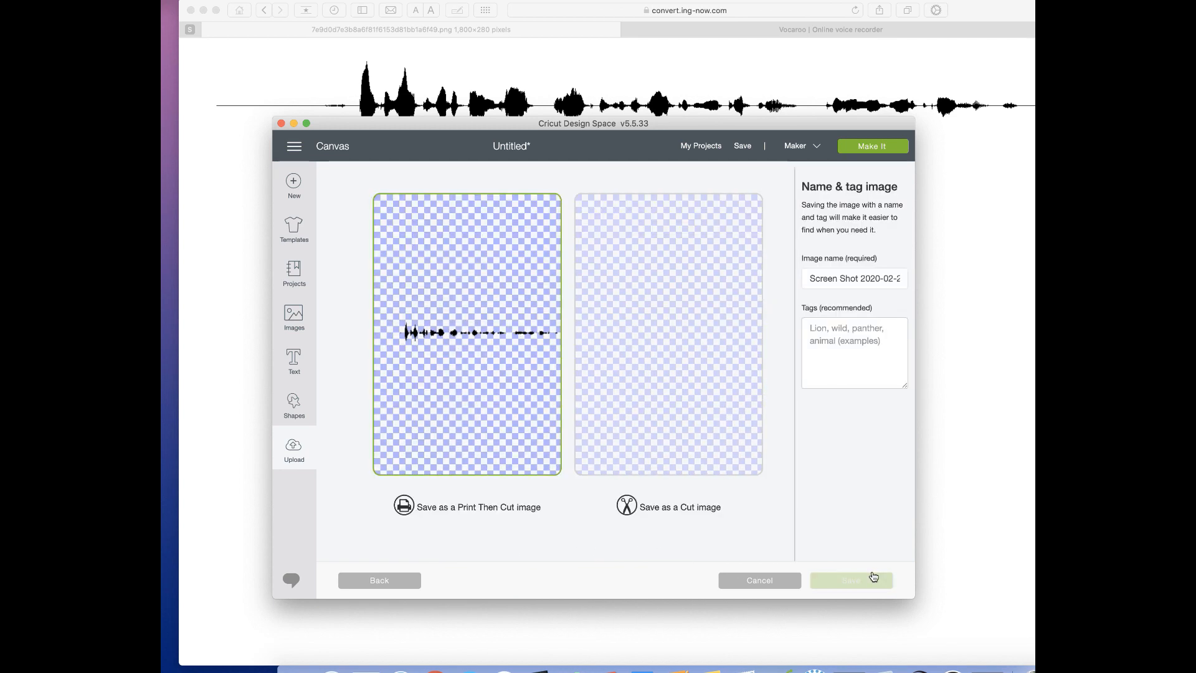
pyautogui.click(814, 576)
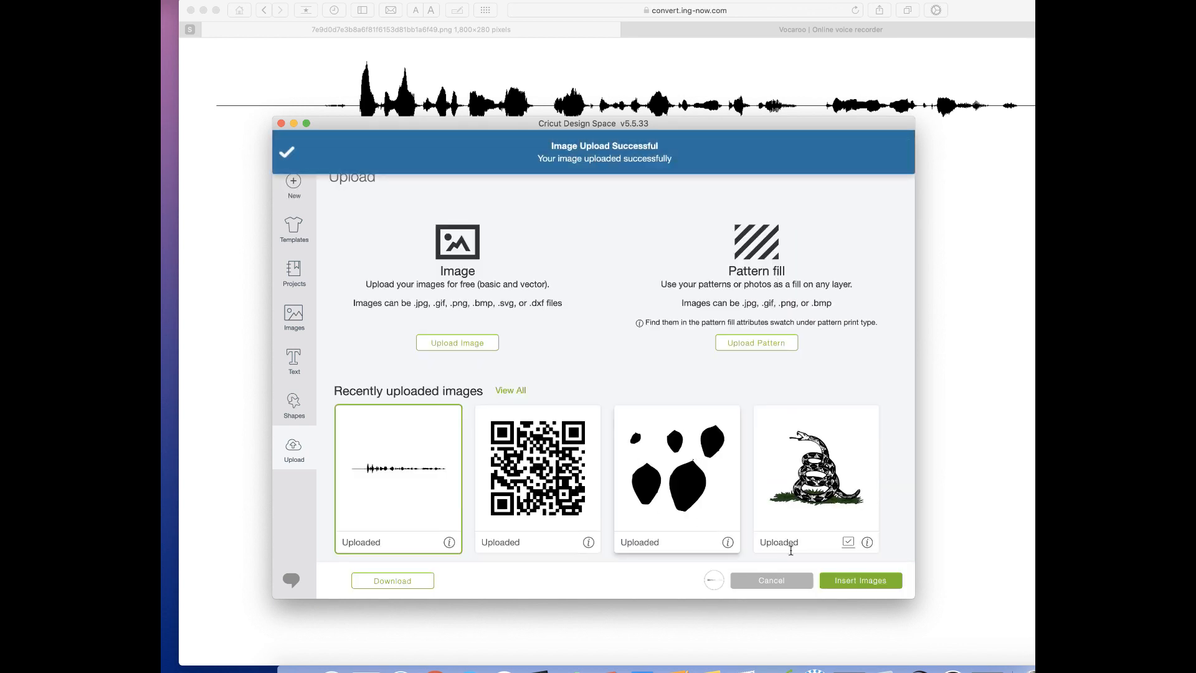
# Insert the waveform onto the canvas and place it below the QR code at about X 0.32, Y 5.42, maximizing the window.
pyautogui.click(845, 583)
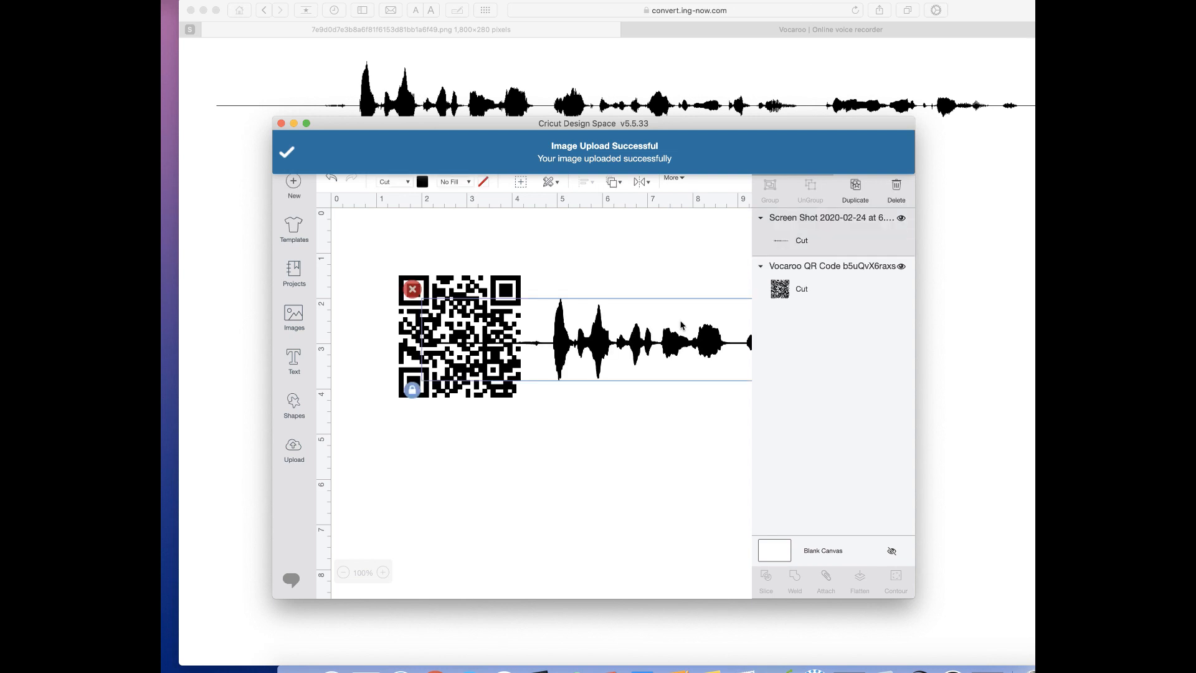
pyautogui.moveTo(672, 332); pyautogui.dragTo(597, 489)
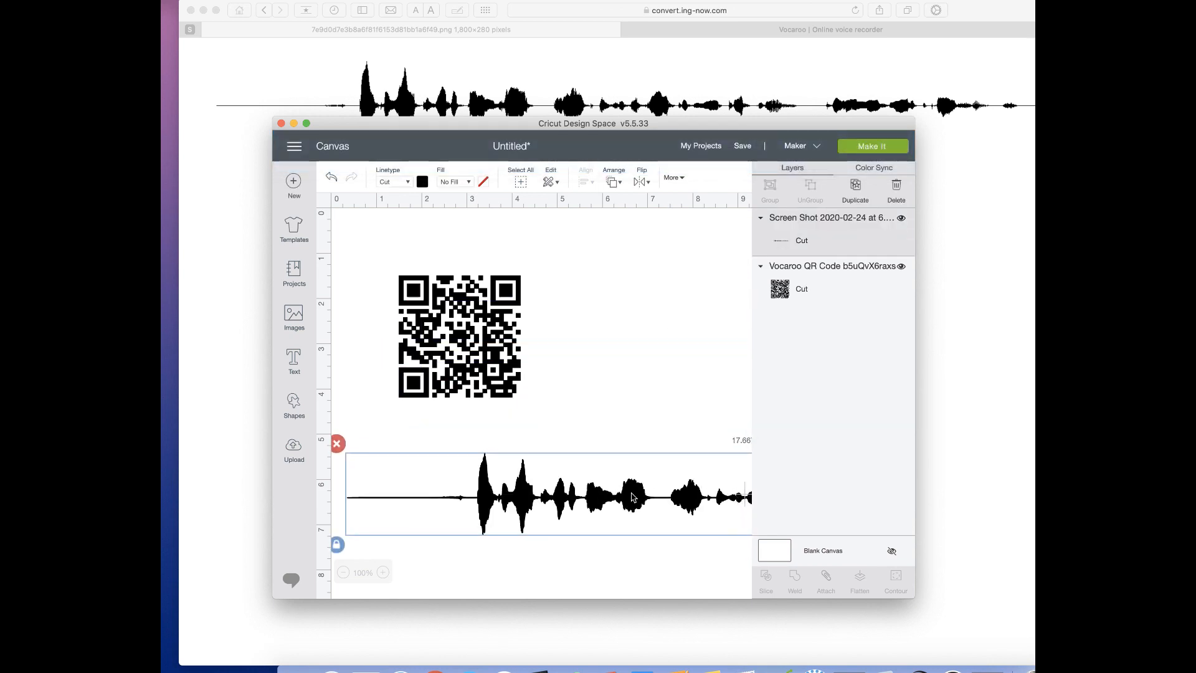
pyautogui.doubleClick(833, 125)
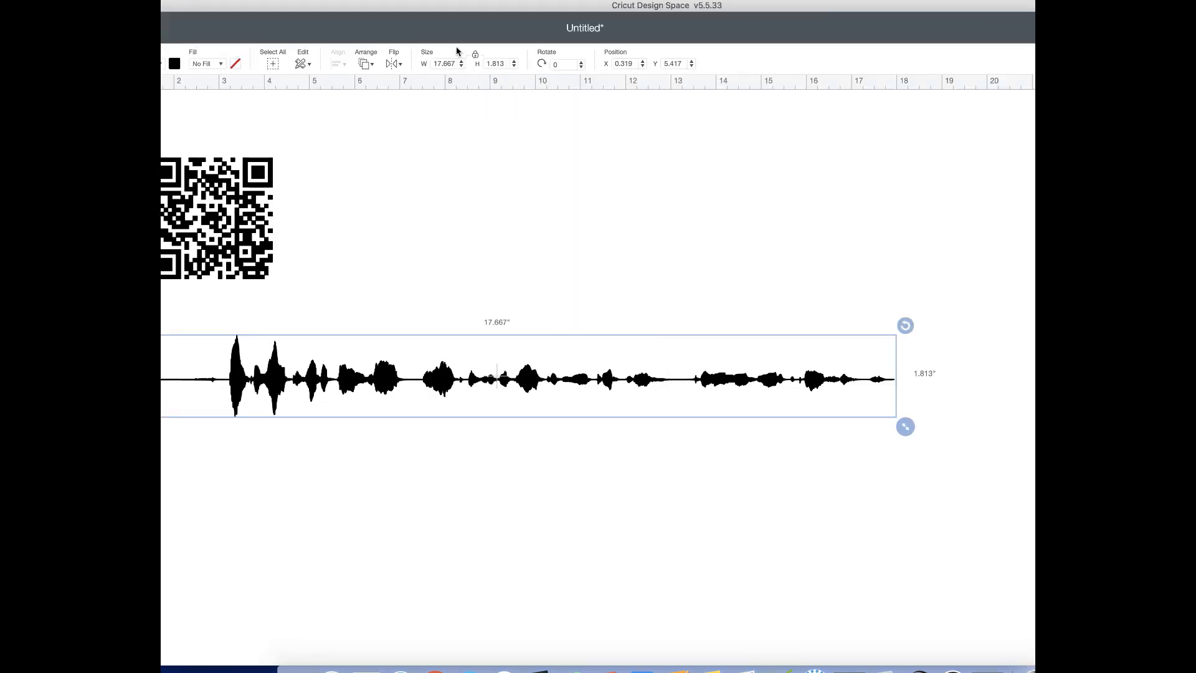